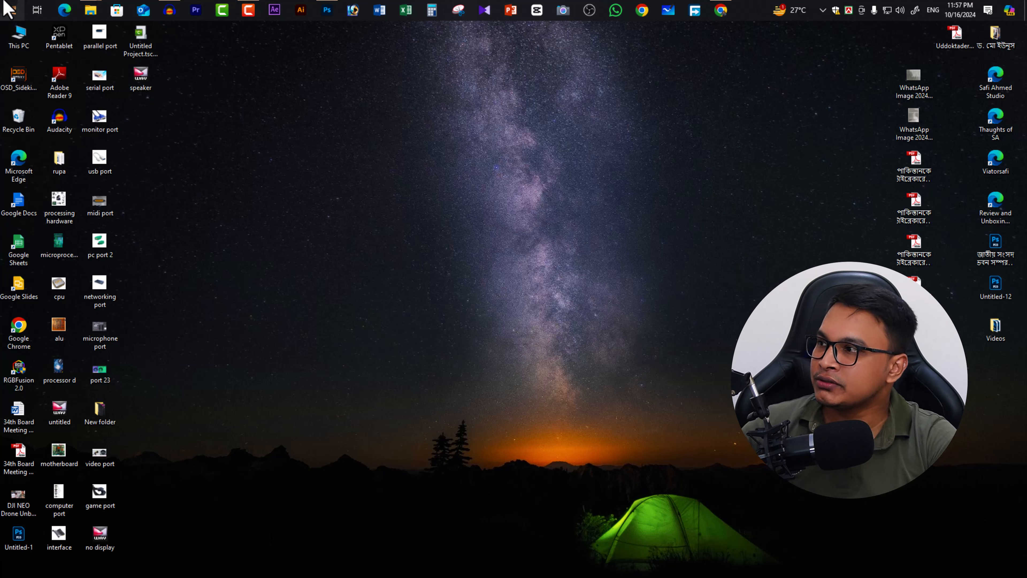
Step: Search the installed apps for "real" to locate Realtek Audio Console, and close the search without launching it
{"action": "left_click", "coordinate": [9, 12]}
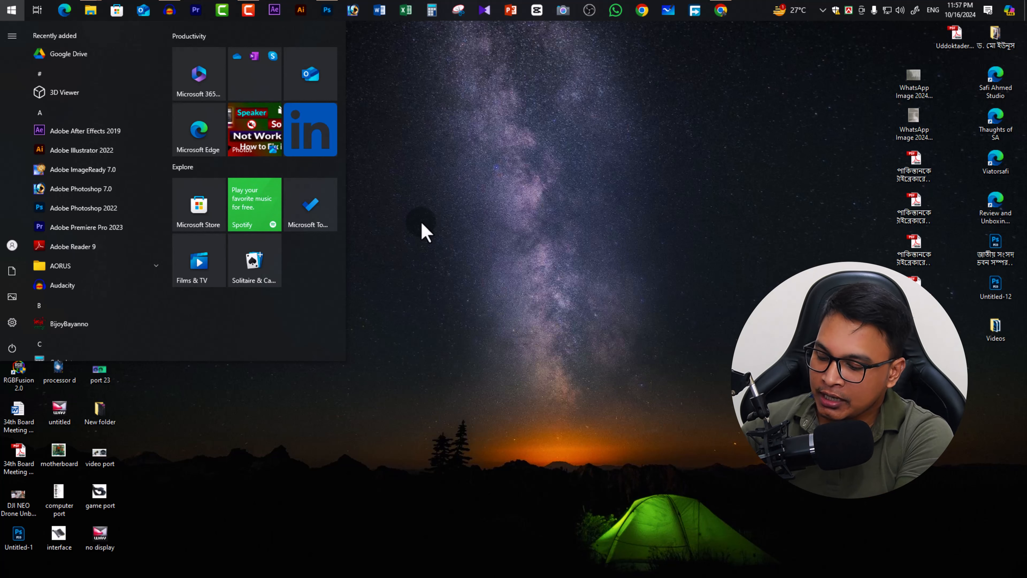
{"action": "type", "text": "rea"}
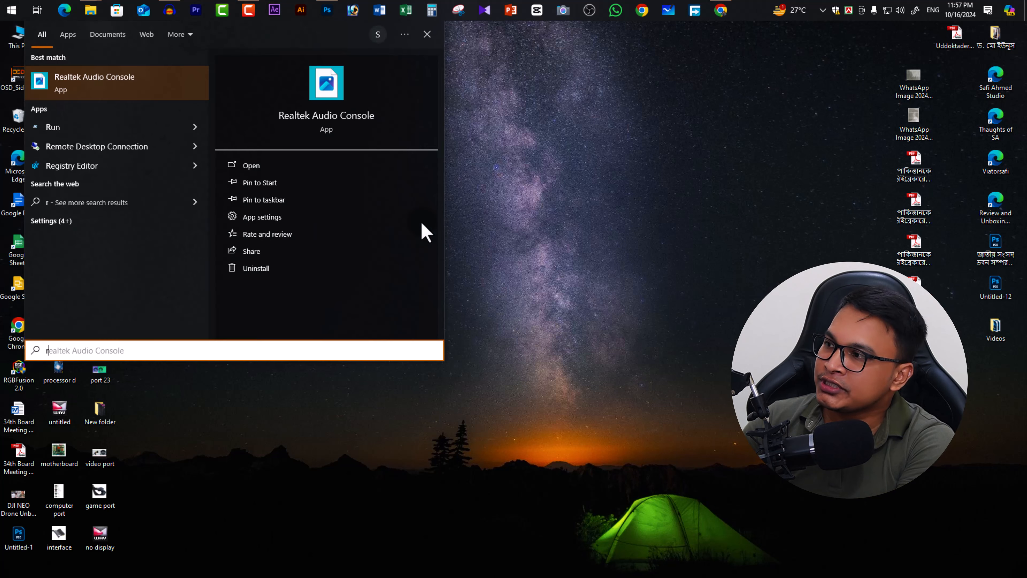
{"action": "type", "text": "l"}
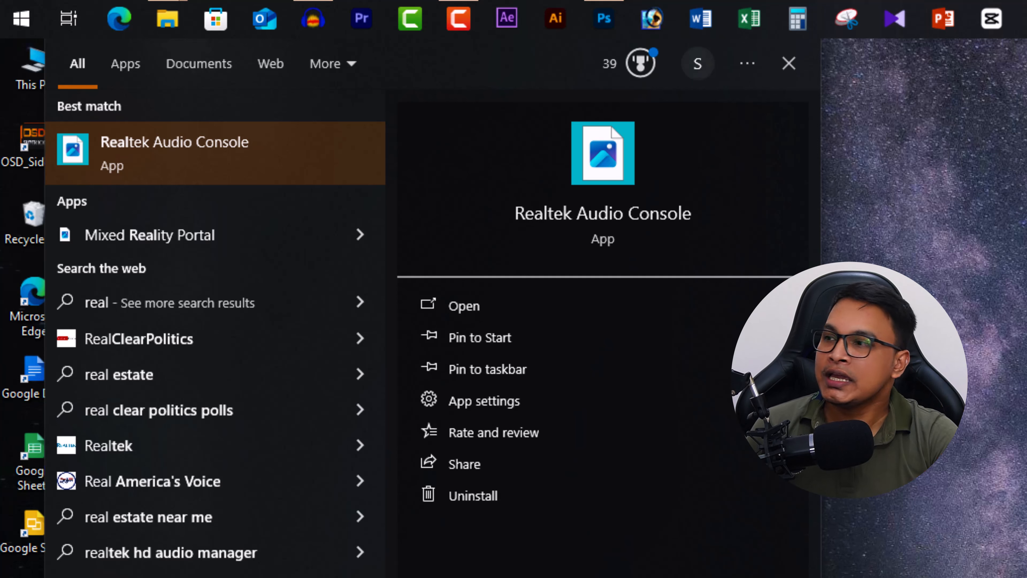
{"action": "left_click", "coordinate": [199, 158]}
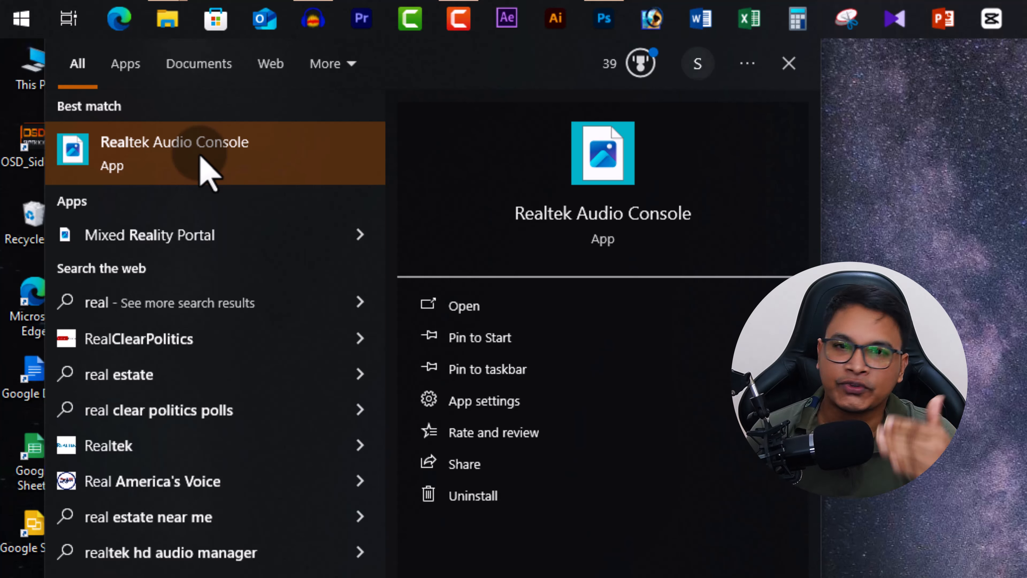
{"action": "left_click", "coordinate": [888, 245]}
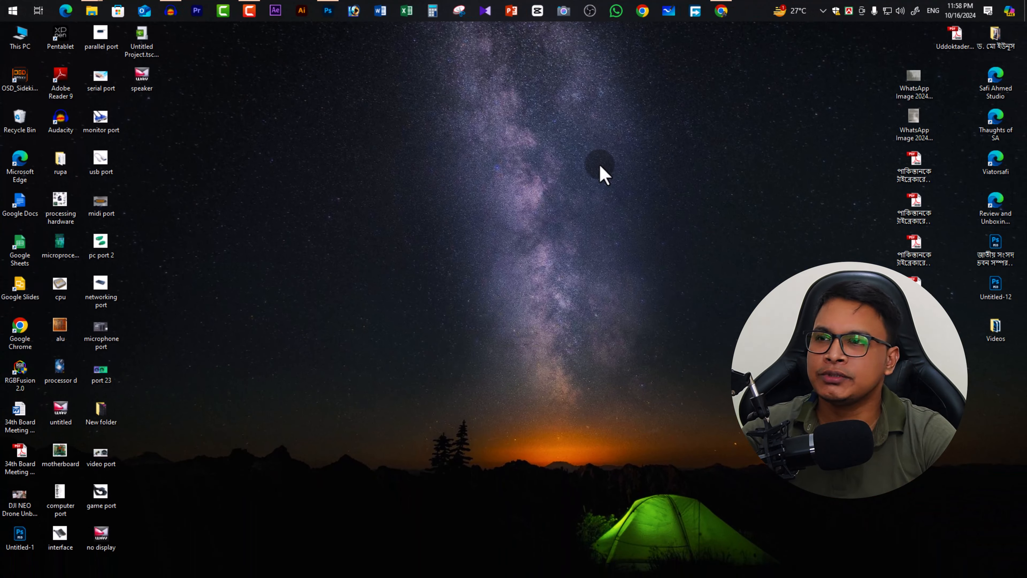
Step: Open the system sound settings and check which output devices are available, leaving the chosen device as it is
{"action": "left_click", "coordinate": [13, 12]}
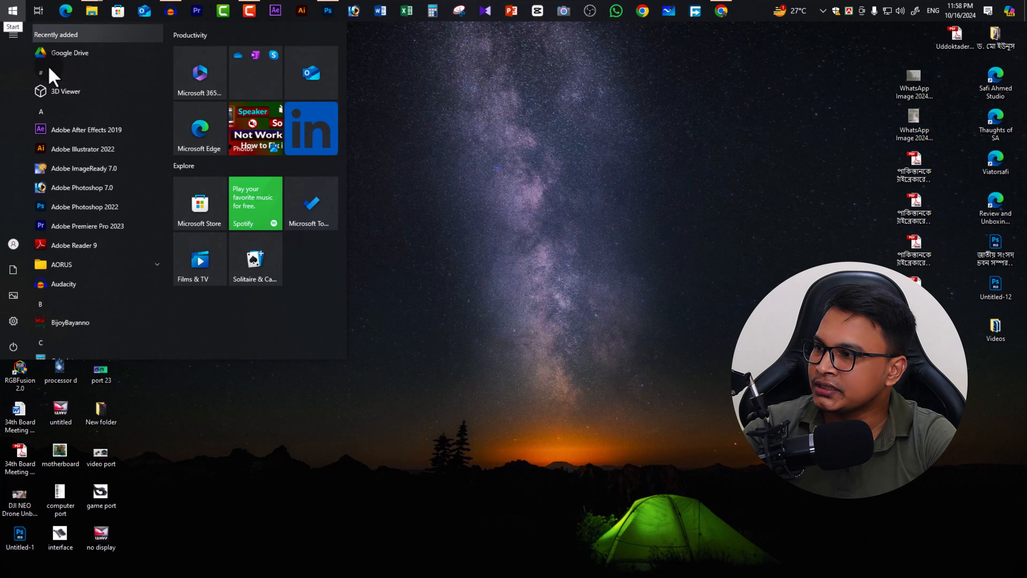
{"action": "left_click", "coordinate": [16, 328]}
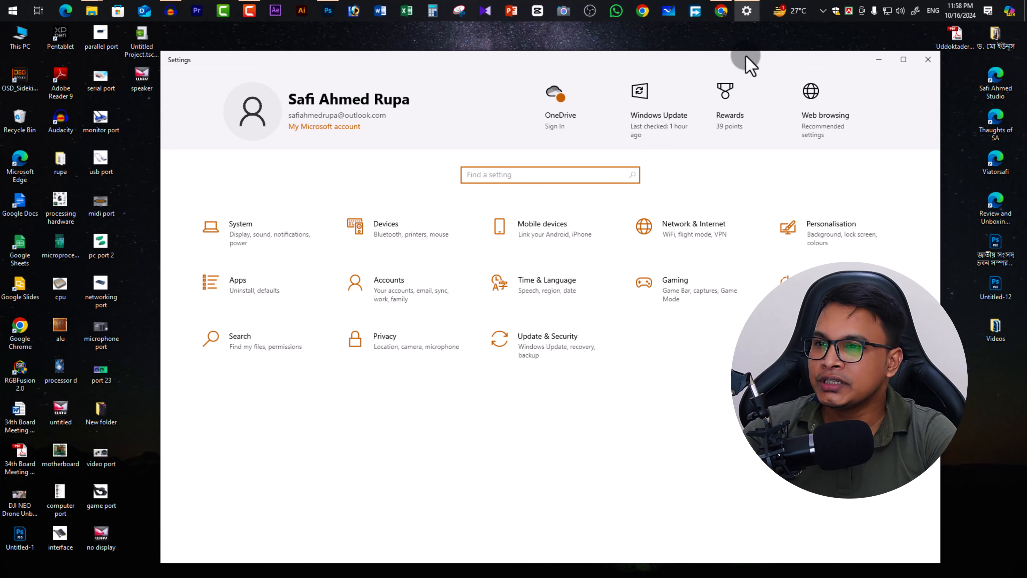
{"action": "left_click", "coordinate": [237, 218]}
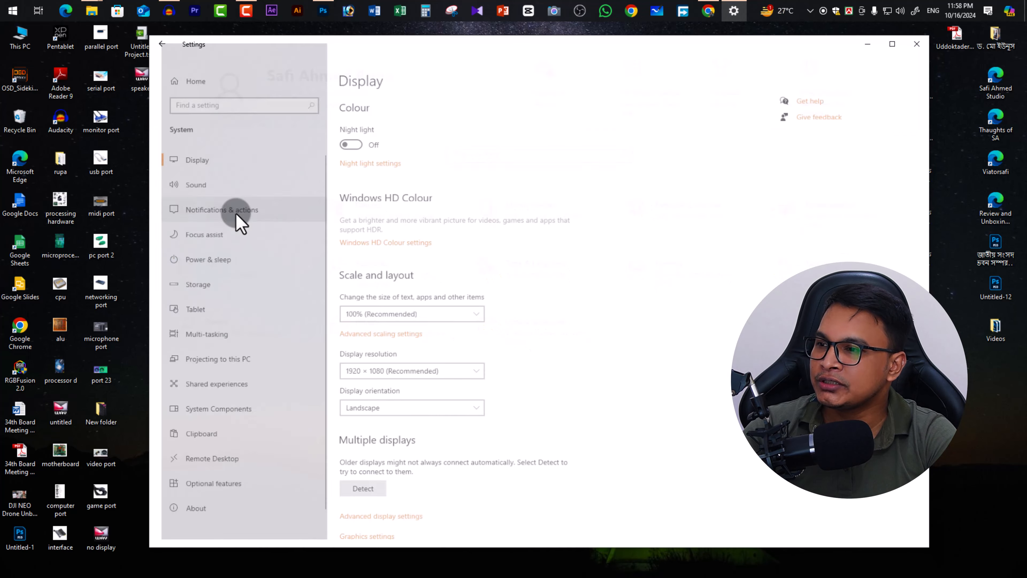
{"action": "left_click", "coordinate": [188, 187]}
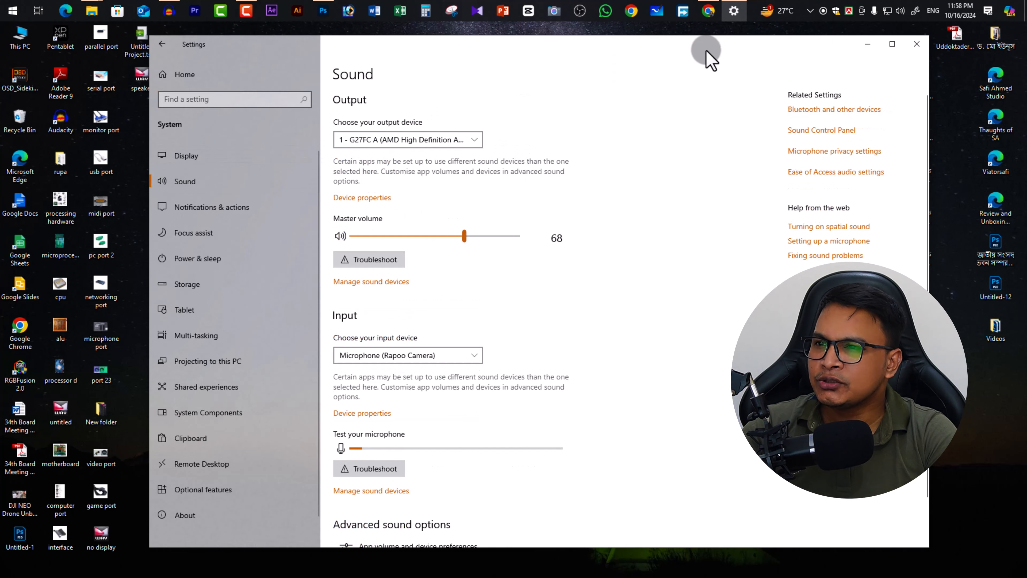
{"action": "left_click_drag", "start_coordinate": [704, 50], "coordinate": [722, 42]}
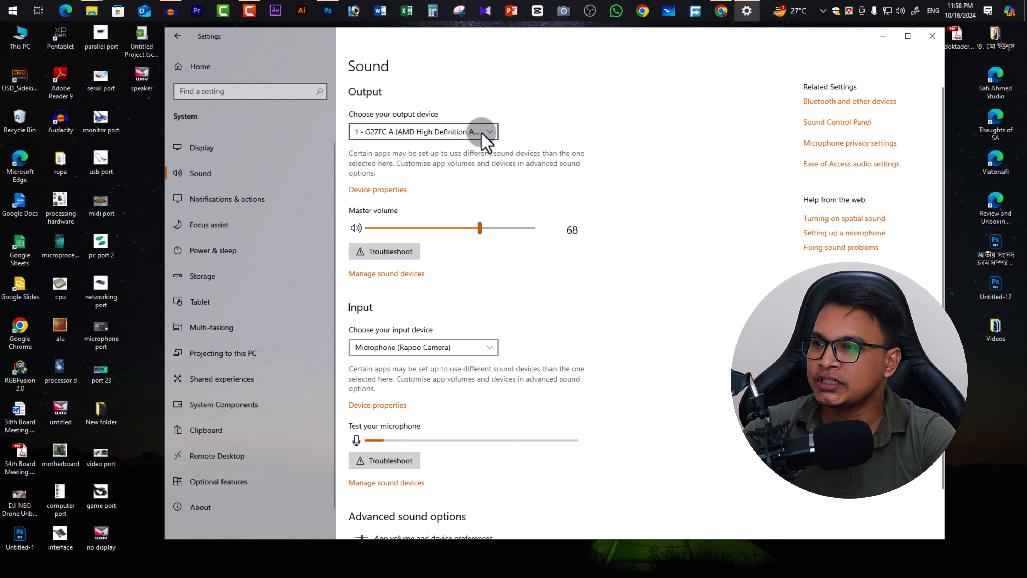
{"action": "left_click", "coordinate": [490, 133]}
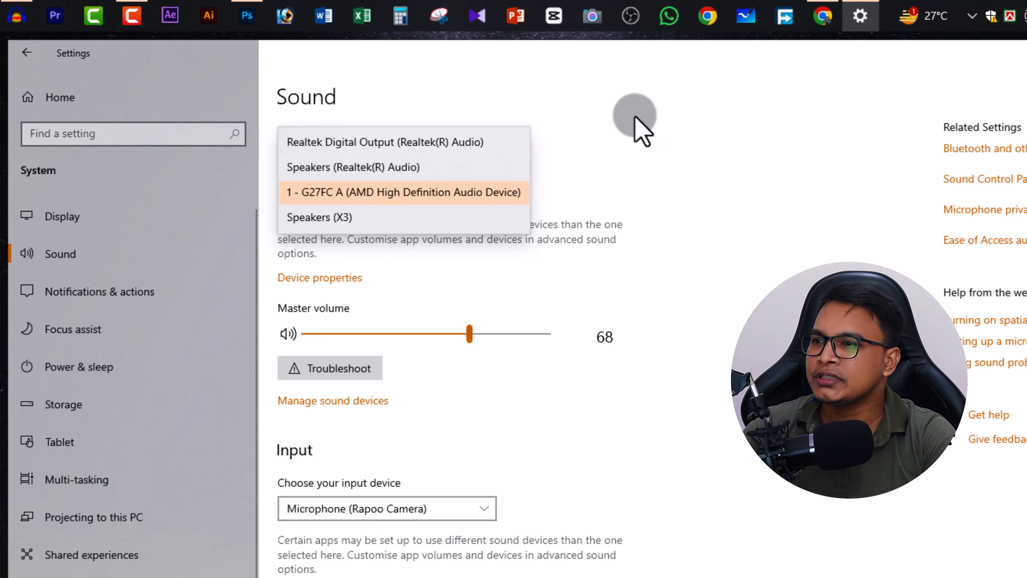
{"action": "left_click", "coordinate": [633, 129]}
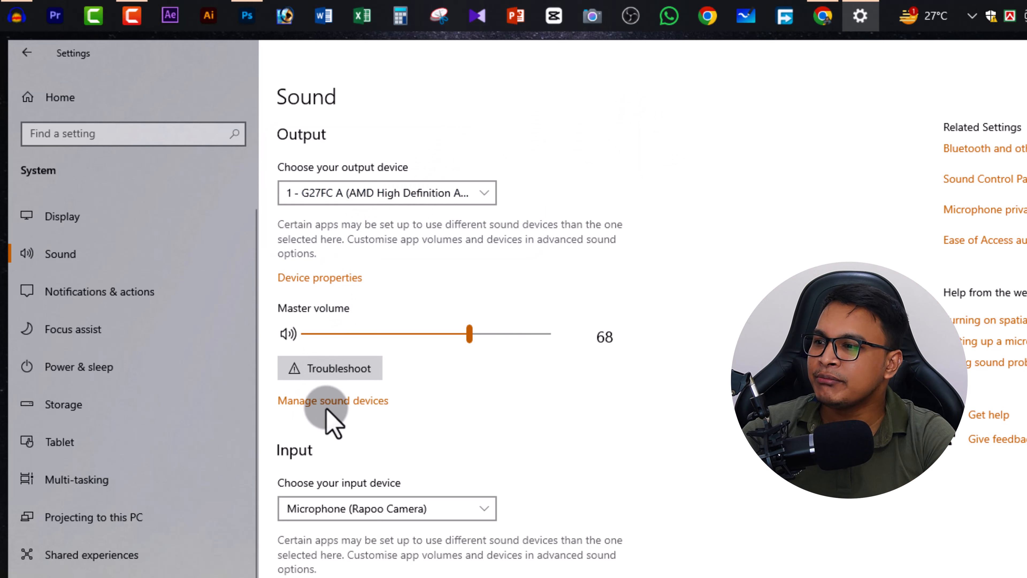
Step: Open the sound device management page and disable the Realtek Digital Output and Realtek Speakers output devices
{"action": "left_click", "coordinate": [345, 400]}
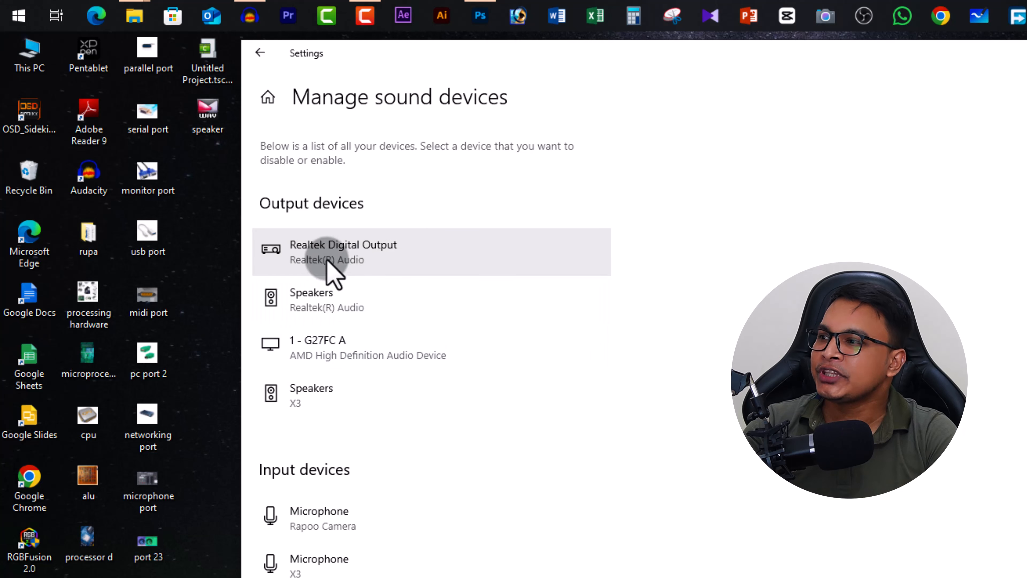
{"action": "left_click", "coordinate": [398, 258]}
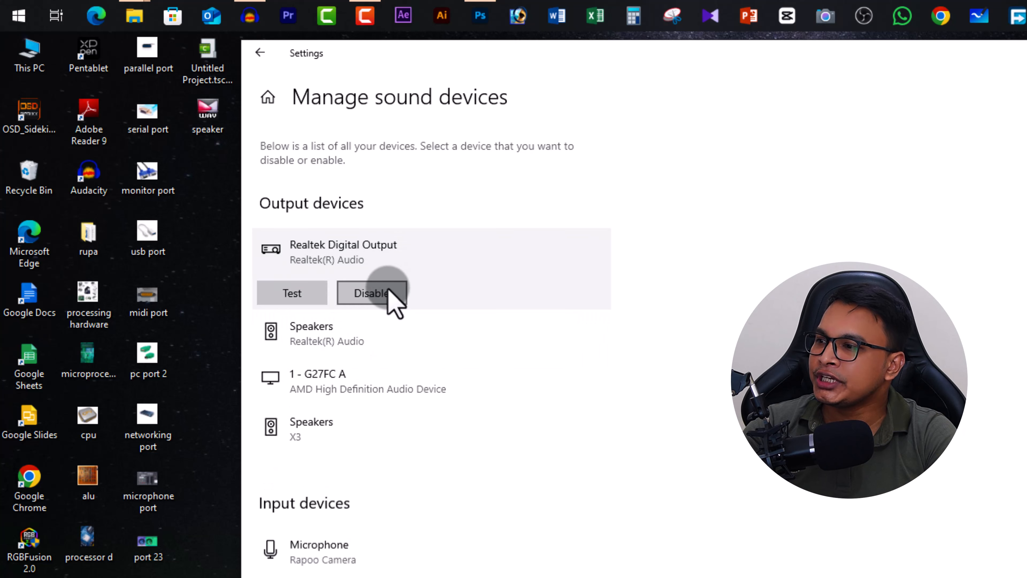
{"action": "left_click", "coordinate": [388, 292]}
{"action": "left_click", "coordinate": [385, 263]}
{"action": "left_click", "coordinate": [388, 289]}
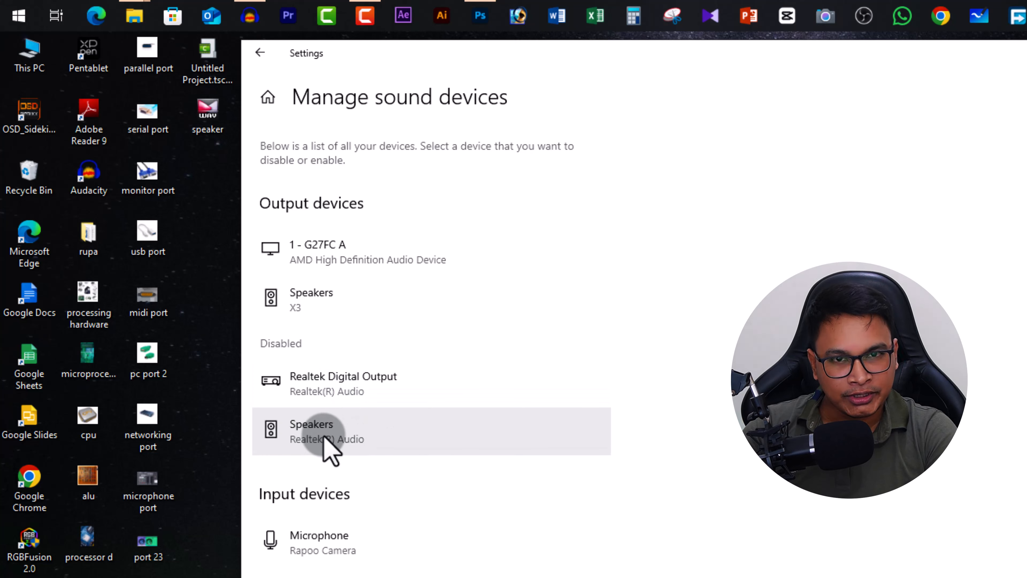
Step: Enable the disabled Realtek Digital Output and Realtek Speakers devices and close the settings window
{"action": "left_click", "coordinate": [392, 388]}
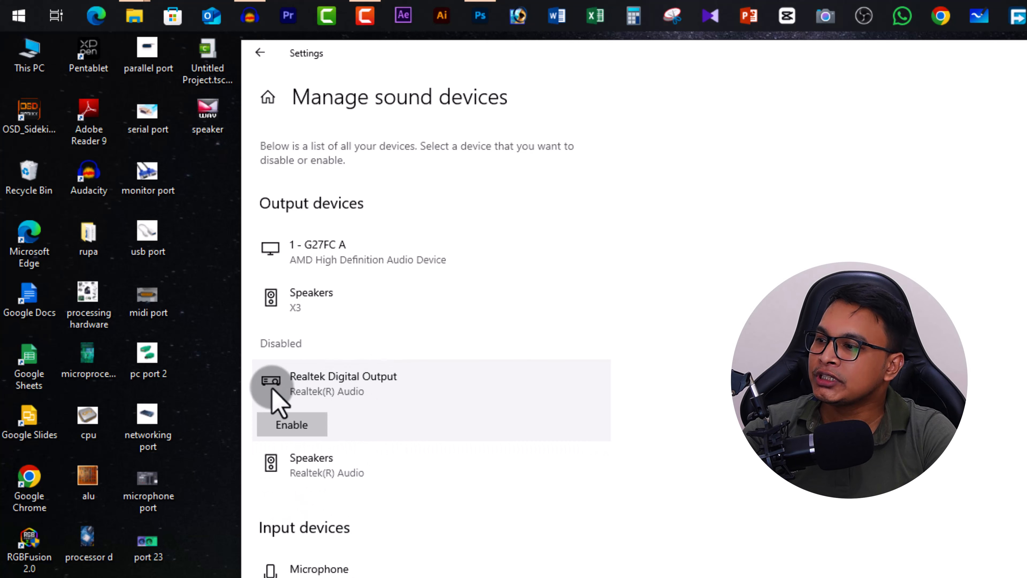
{"action": "left_click", "coordinate": [312, 423]}
{"action": "left_click", "coordinate": [348, 439]}
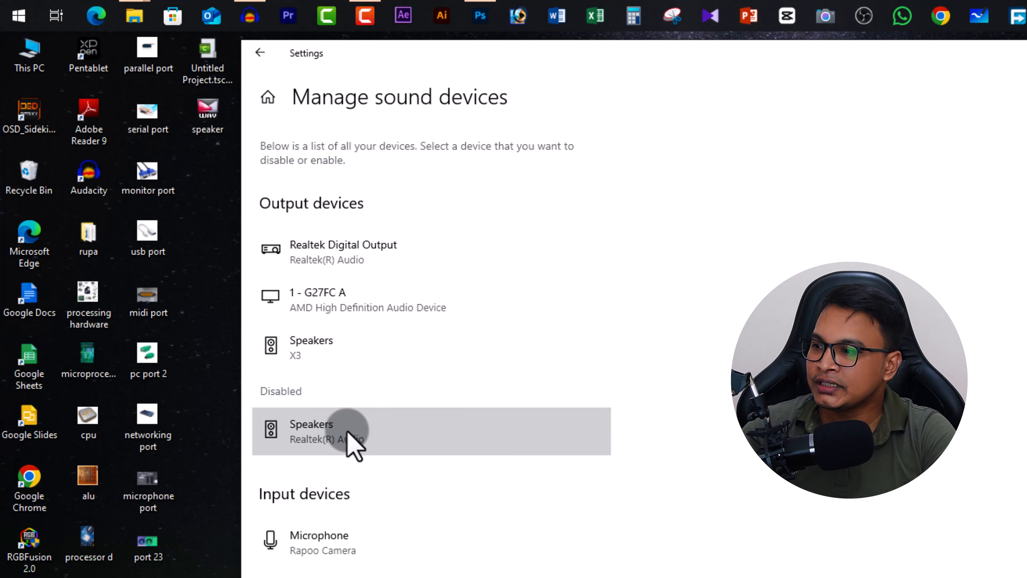
{"action": "left_click", "coordinate": [304, 470]}
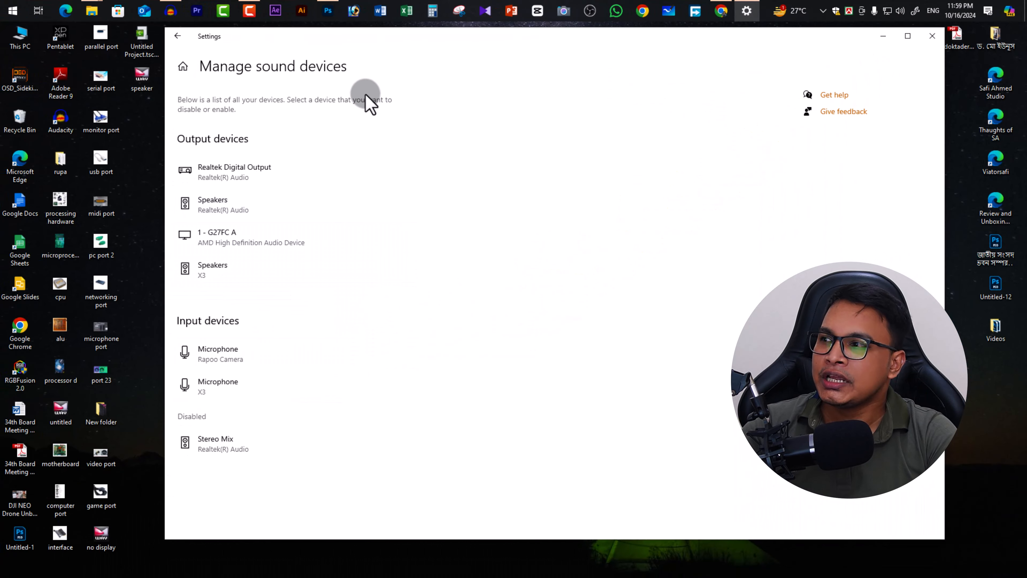
{"action": "left_click", "coordinate": [932, 38]}
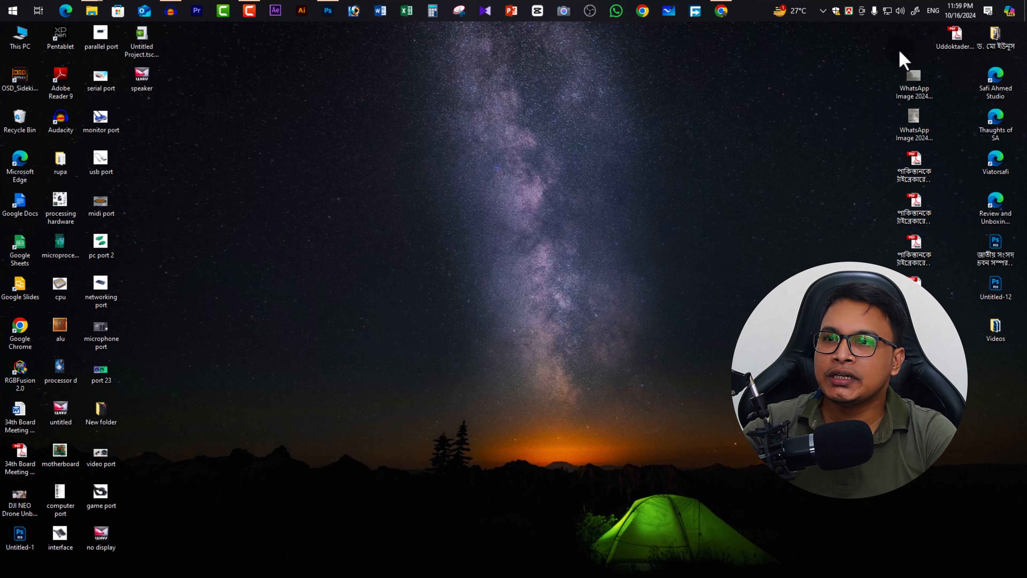
Step: Mute the 1 - G27FC A device in the volume mixer, restore its sound at maximum volume, and close the mixer
{"action": "right_click", "coordinate": [900, 12]}
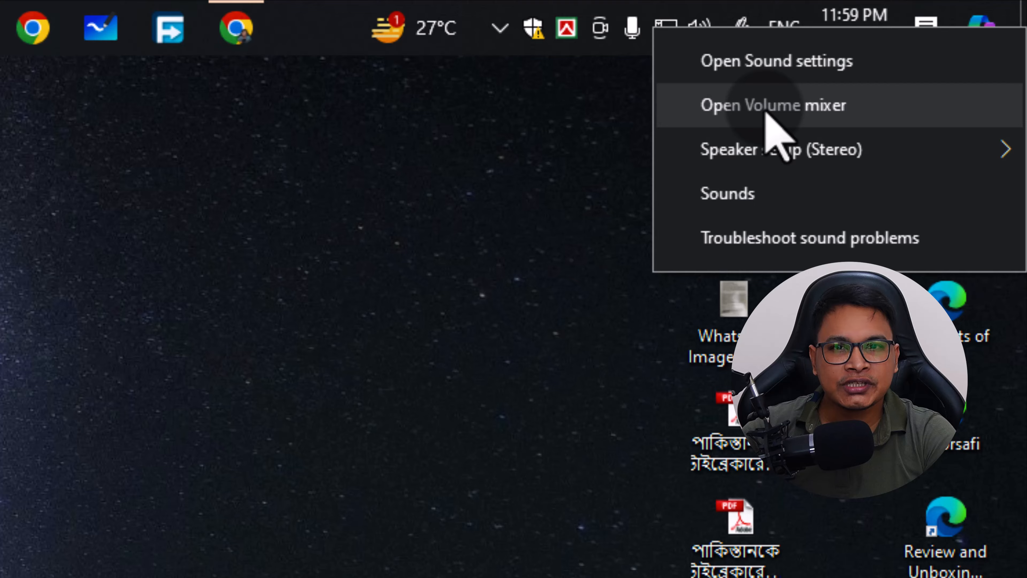
{"action": "left_click", "coordinate": [927, 43]}
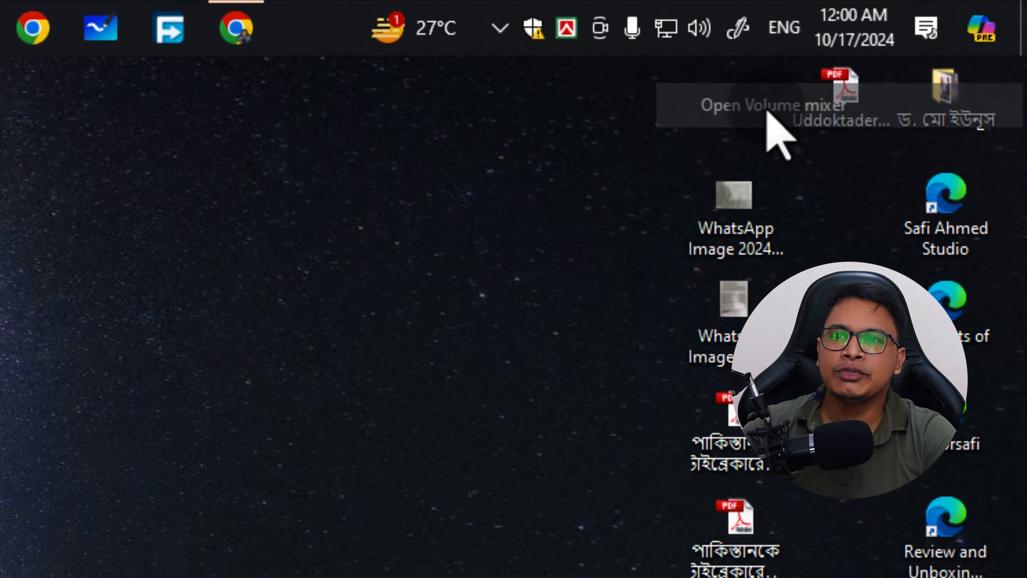
{"action": "left_click_drag", "start_coordinate": [724, 92], "coordinate": [298, 134]}
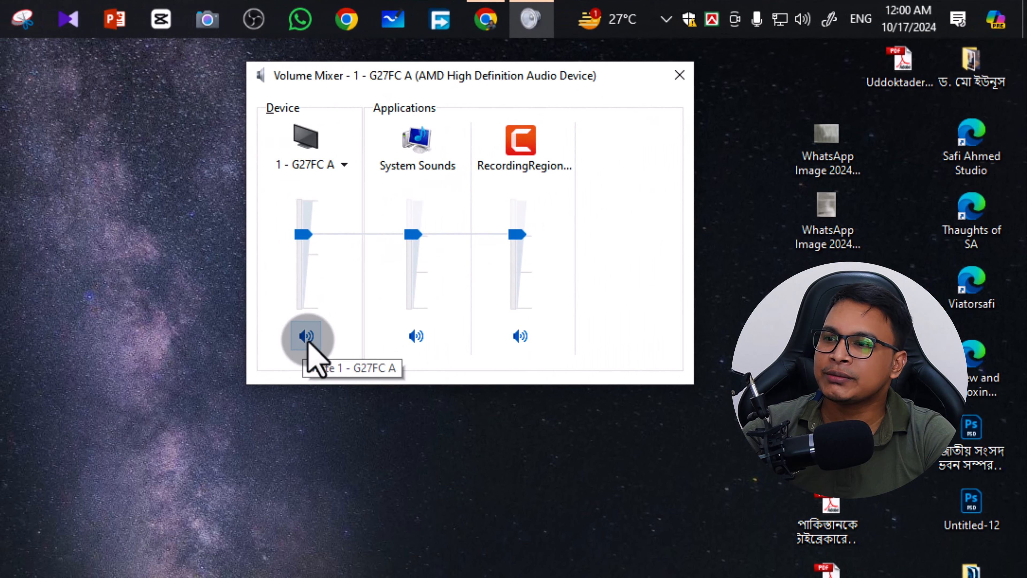
{"action": "left_click", "coordinate": [307, 341]}
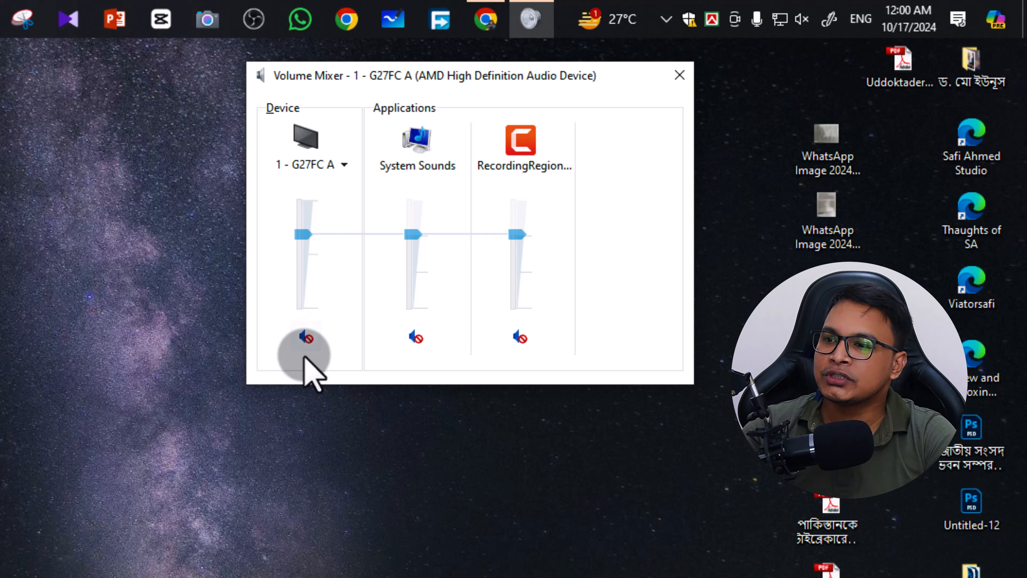
{"action": "left_click_drag", "start_coordinate": [303, 233], "coordinate": [298, 195]}
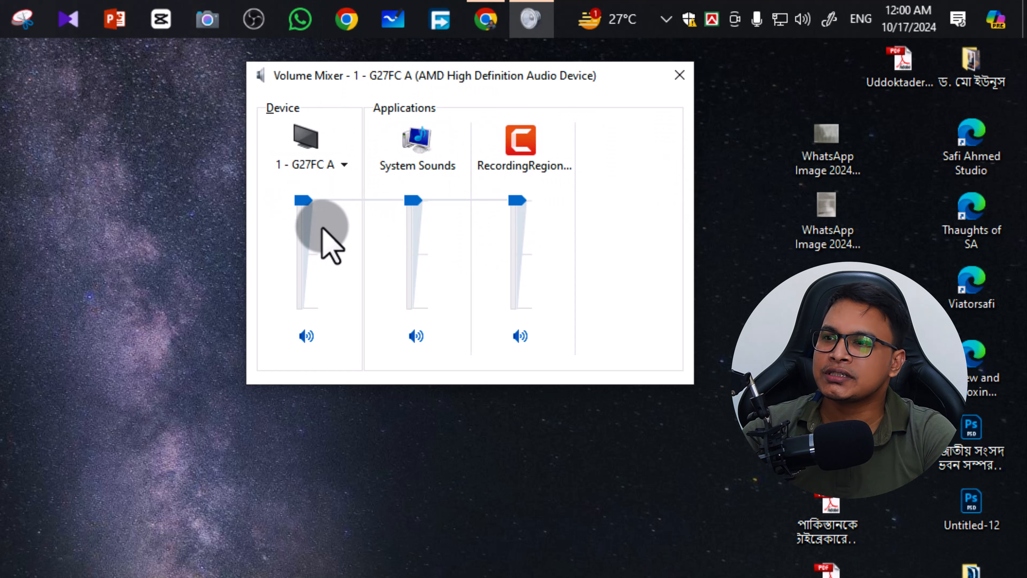
{"action": "mouse_move", "coordinate": [301, 201]}
{"action": "left_mouse_down"}
{"action": "mouse_move", "coordinate": [304, 233]}
{"action": "mouse_move", "coordinate": [314, 201]}
{"action": "left_mouse_up"}
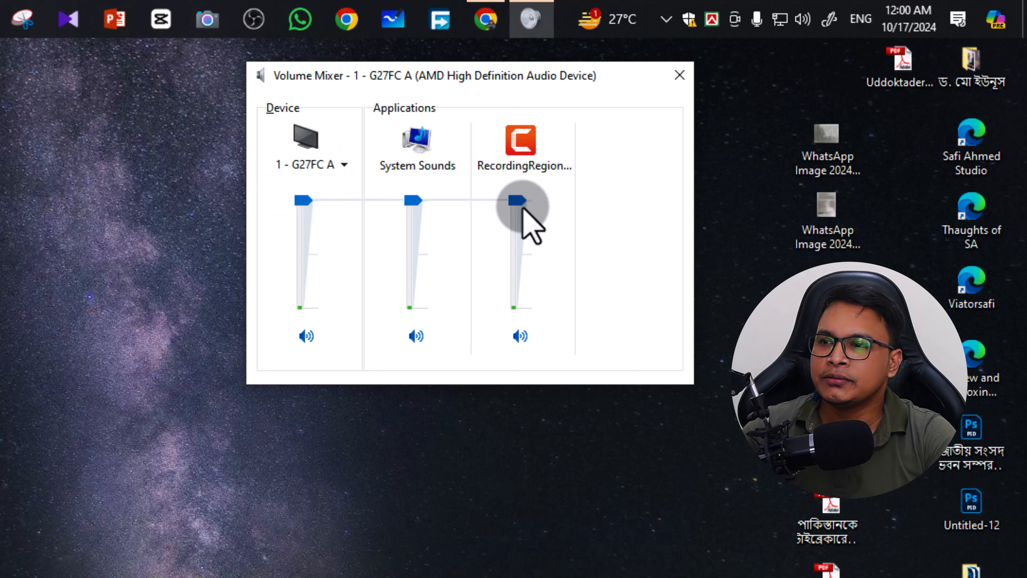
{"action": "left_click", "coordinate": [680, 75]}
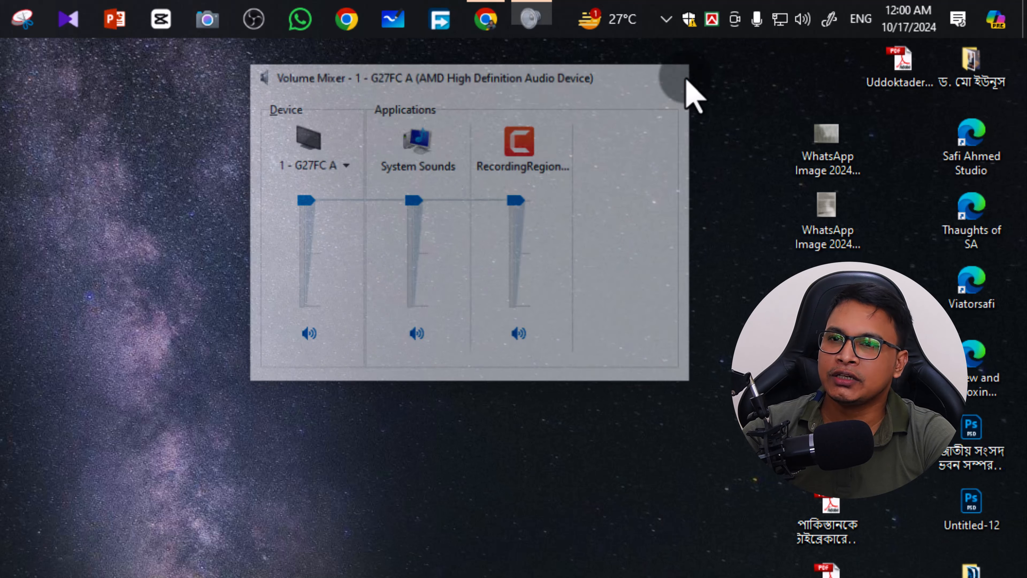
Step: Open the Sound dialog's playback devices and examine the whole list for default, ready and unplugged devices
{"action": "right_click", "coordinate": [803, 23]}
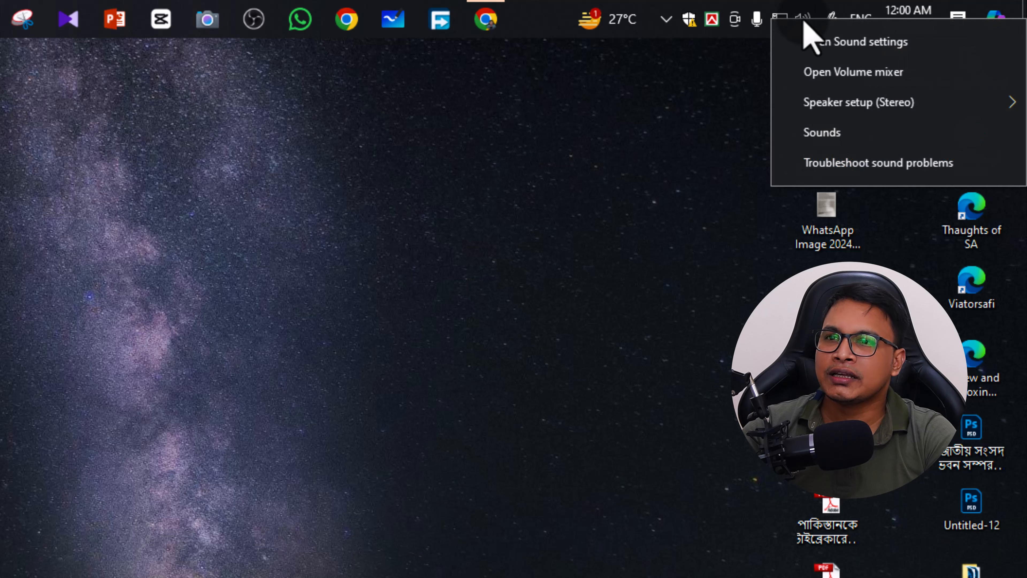
{"action": "mouse_move", "coordinate": [854, 114]}
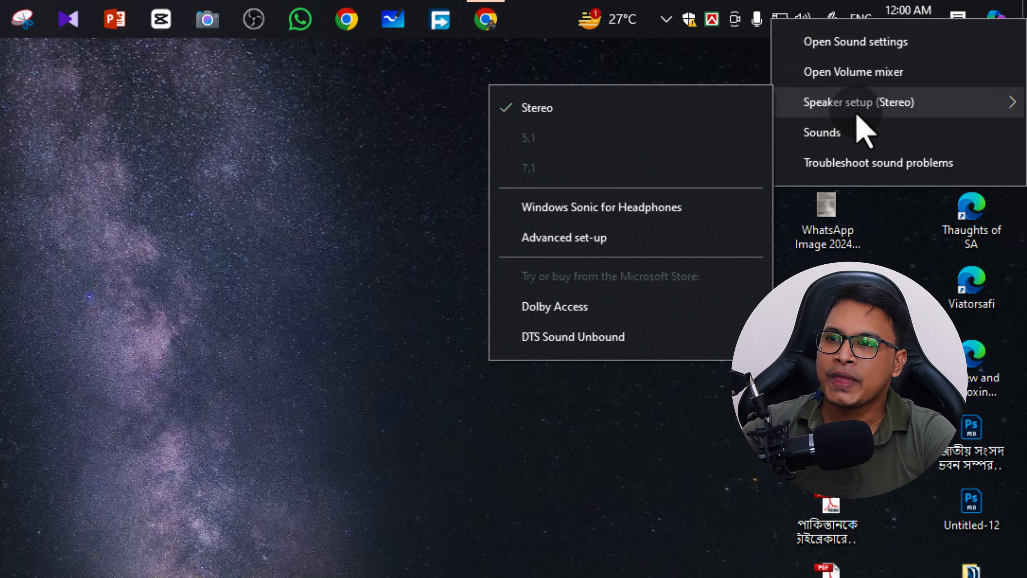
{"action": "left_click", "coordinate": [838, 139]}
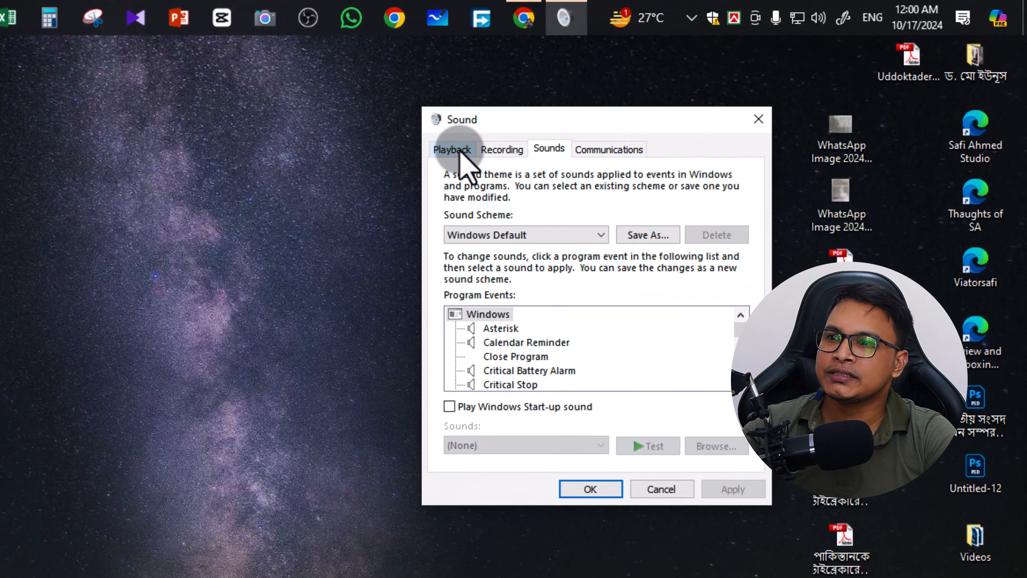
{"action": "left_click", "coordinate": [452, 150]}
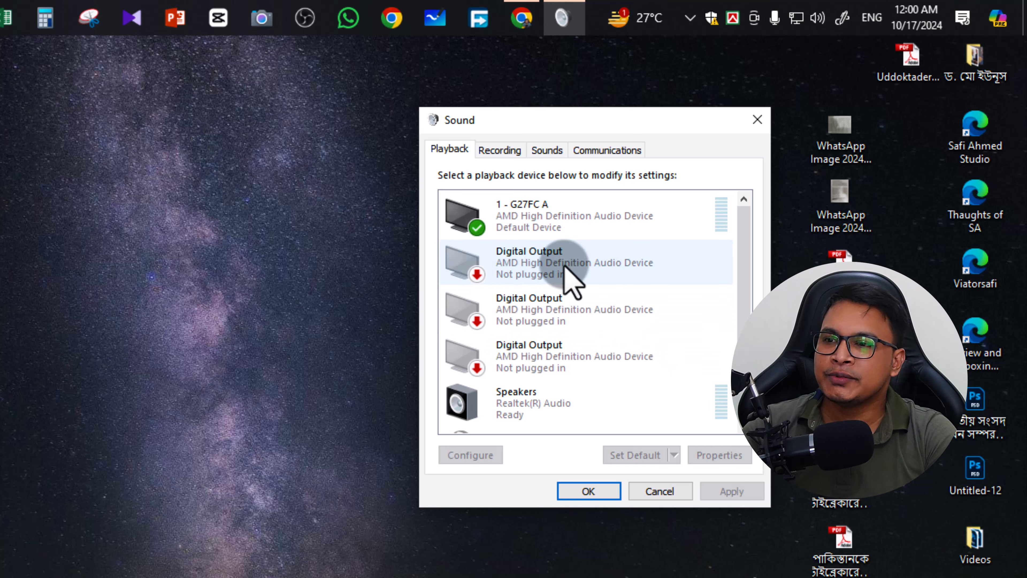
{"action": "scroll", "coordinate": [752, 239], "scroll_direction": "down", "scroll_amount": 3}
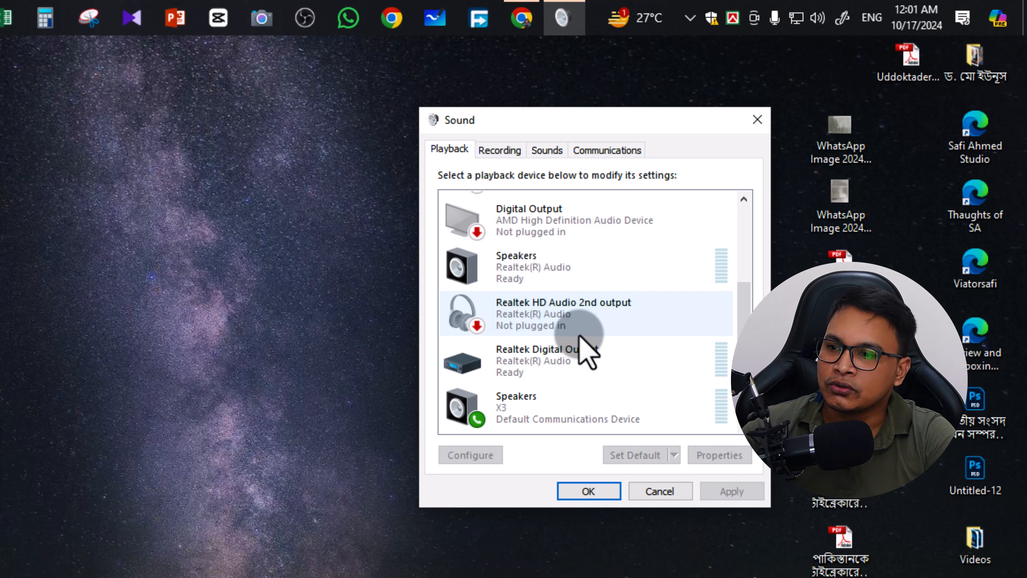
{"action": "scroll", "coordinate": [587, 348], "scroll_direction": "up", "scroll_amount": 2}
{"action": "scroll", "coordinate": [586, 348], "scroll_direction": "up", "scroll_amount": 3}
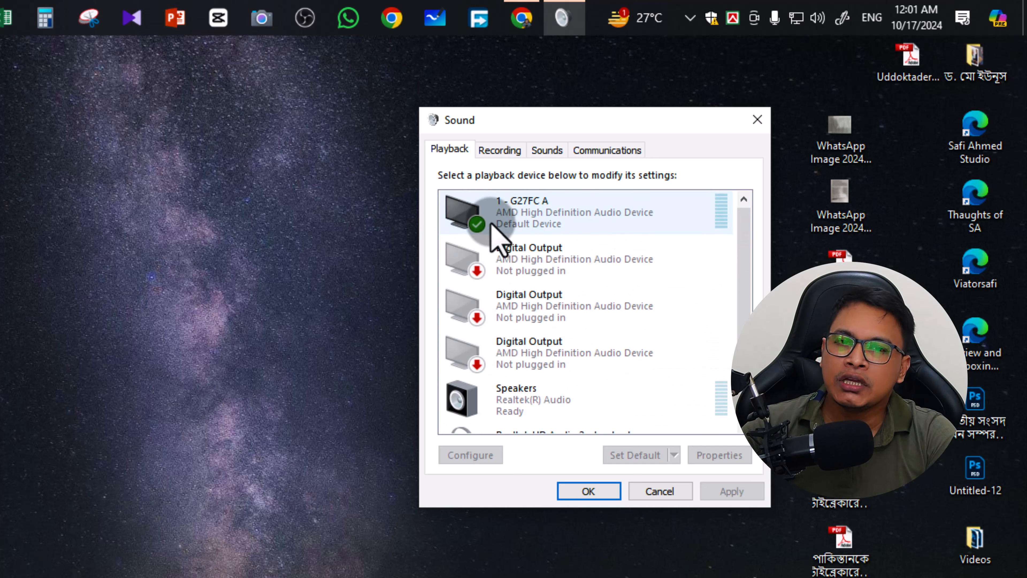
{"action": "scroll", "coordinate": [551, 332], "scroll_direction": "down", "scroll_amount": 1}
{"action": "scroll", "coordinate": [553, 335], "scroll_direction": "down", "scroll_amount": 3}
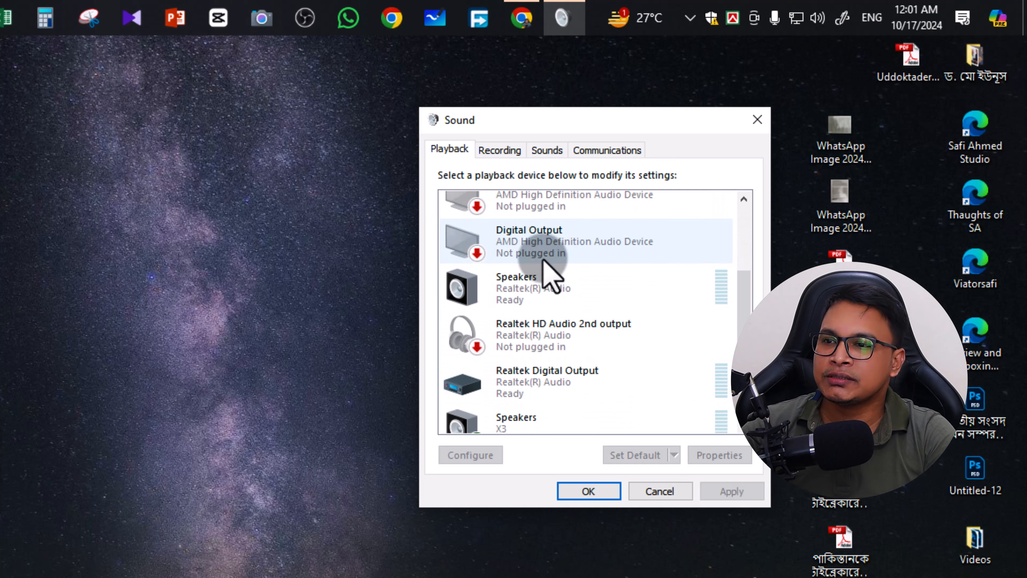
Step: Show the available actions for the Realtek Speakers playback device, dismiss them, and select Realtek HD Audio 2nd output
{"action": "left_click", "coordinate": [551, 292]}
{"action": "right_click", "coordinate": [576, 277]}
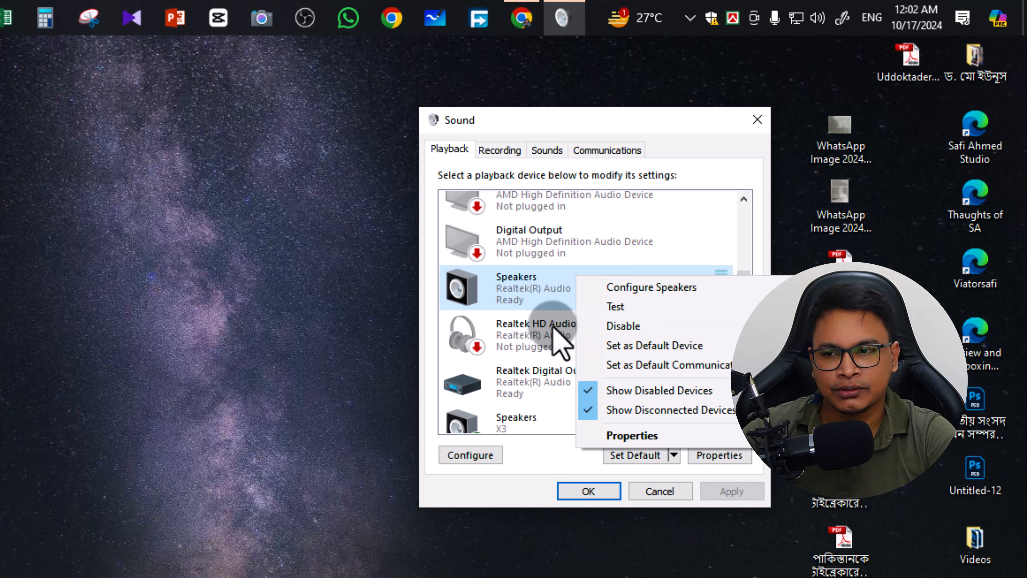
{"action": "left_click", "coordinate": [542, 348]}
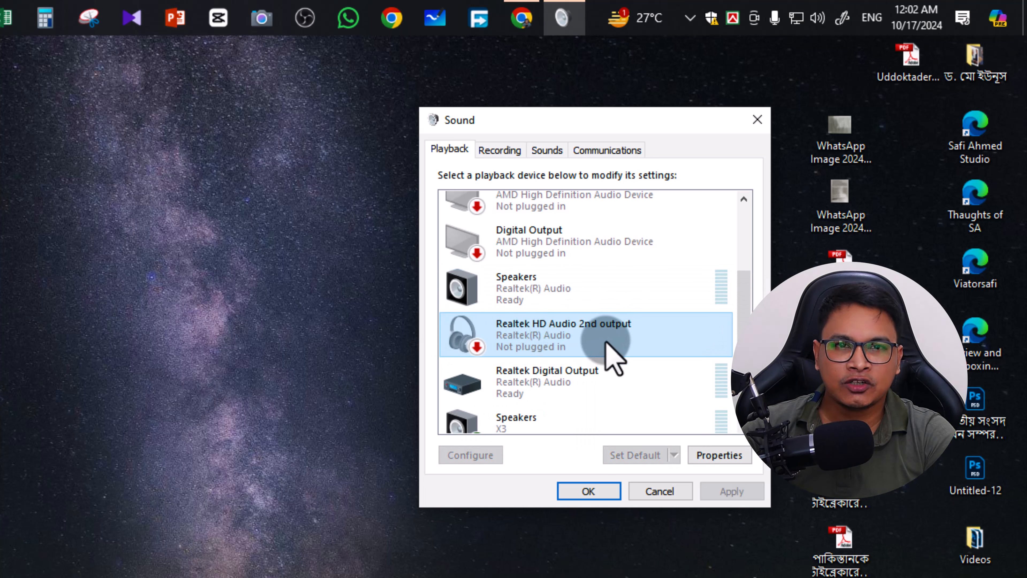
Step: Show the available actions for Realtek HD Audio 2nd output, dismiss them, select the Realtek Speakers and close the Sound dialog
{"action": "right_click", "coordinate": [566, 341]}
{"action": "left_click", "coordinate": [622, 369]}
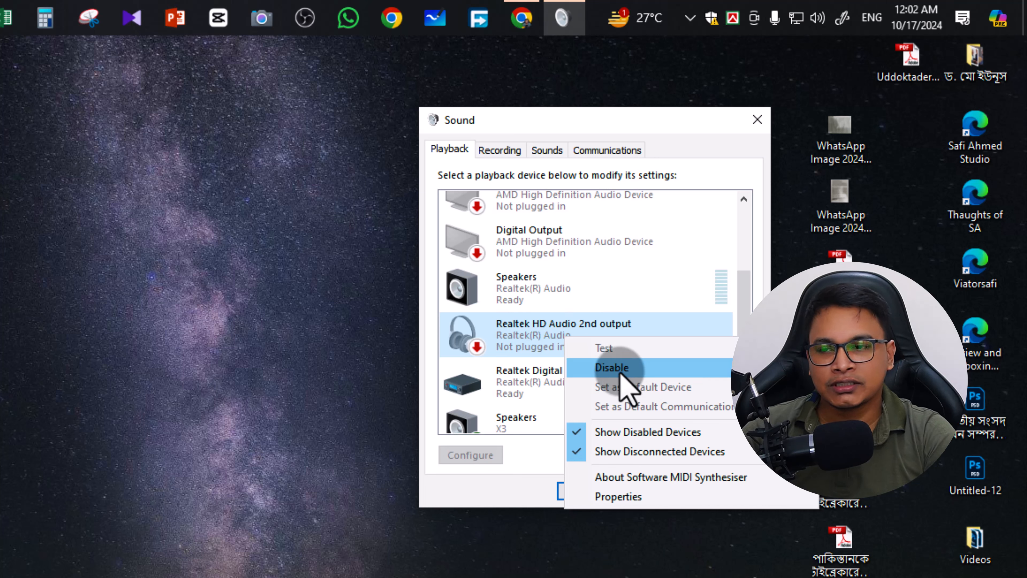
{"action": "left_click", "coordinate": [675, 291]}
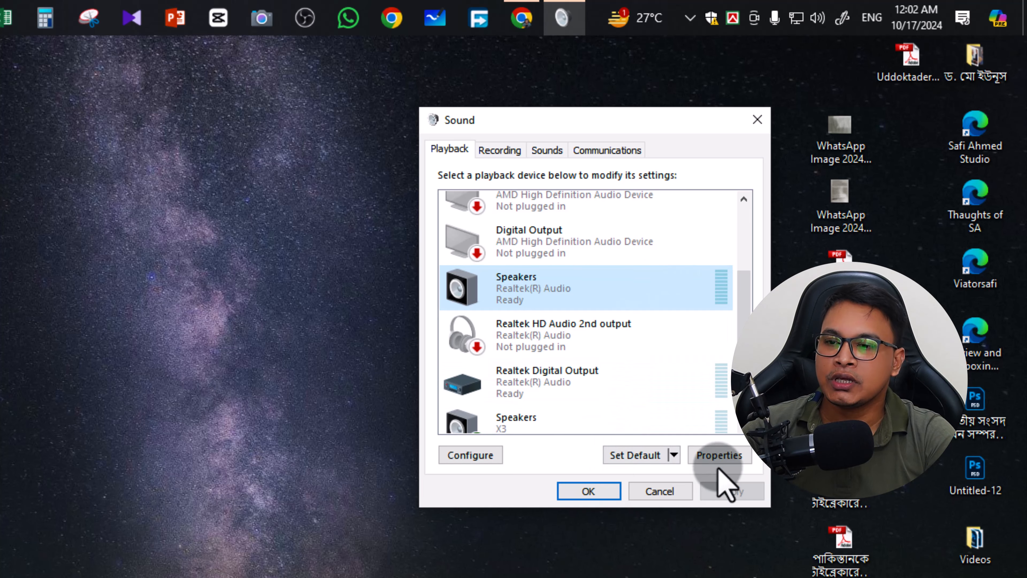
{"action": "left_click", "coordinate": [603, 492]}
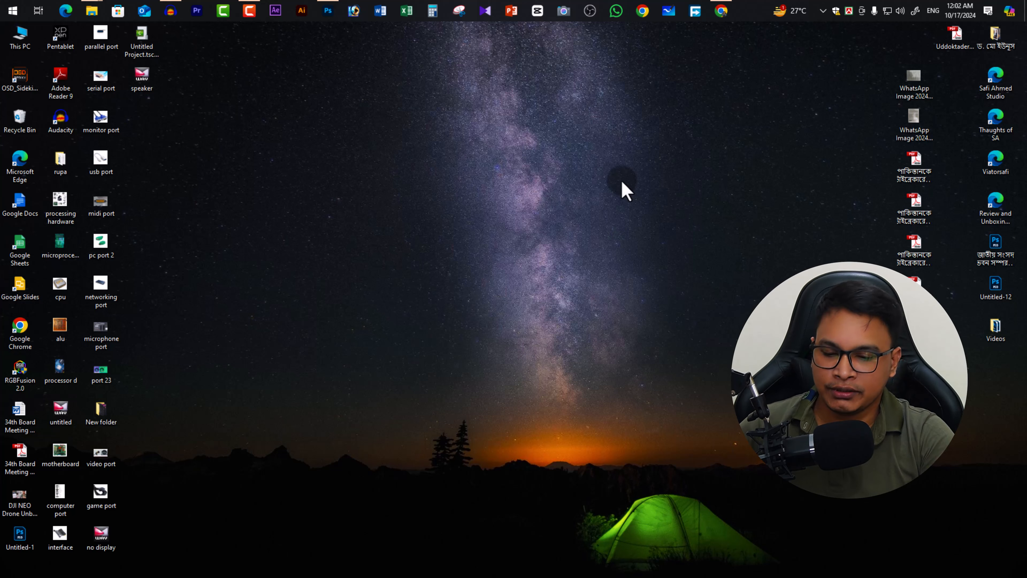
Step: Find and open Device Manager, move its window clear, and expand the Audio inputs and outputs category
{"action": "left_click", "coordinate": [10, 15]}
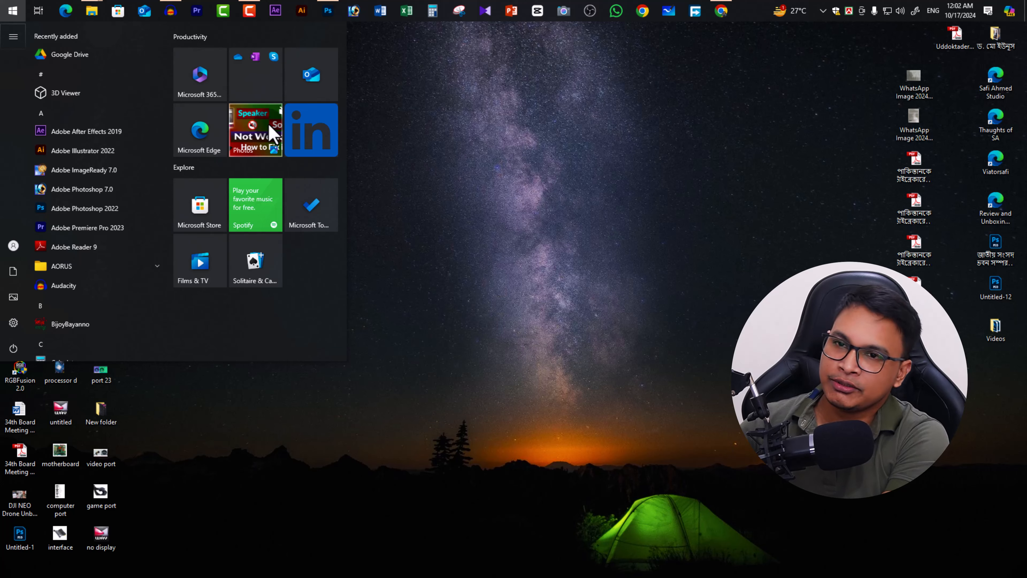
{"action": "type", "text": "devi"}
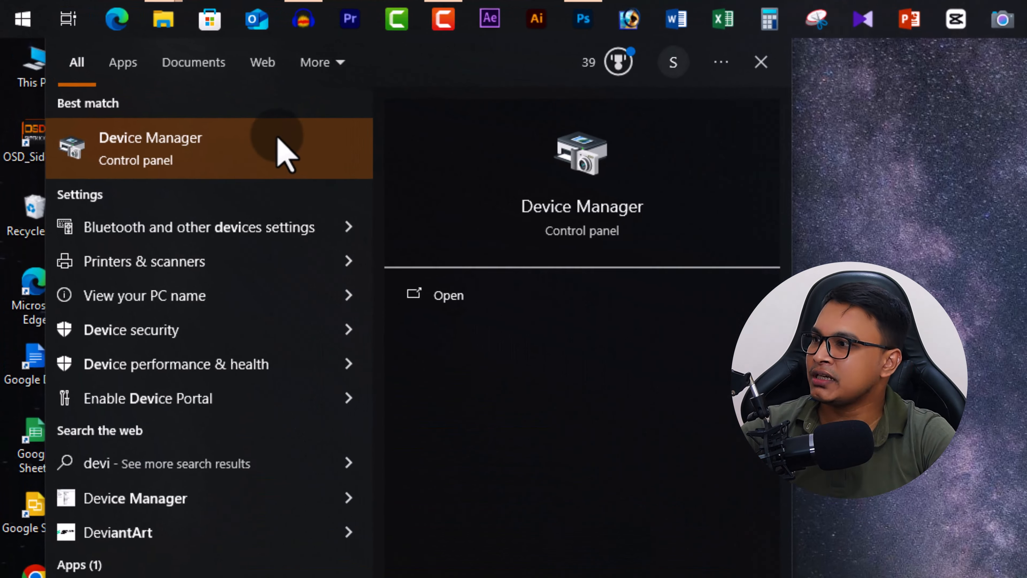
{"action": "left_click", "coordinate": [209, 158]}
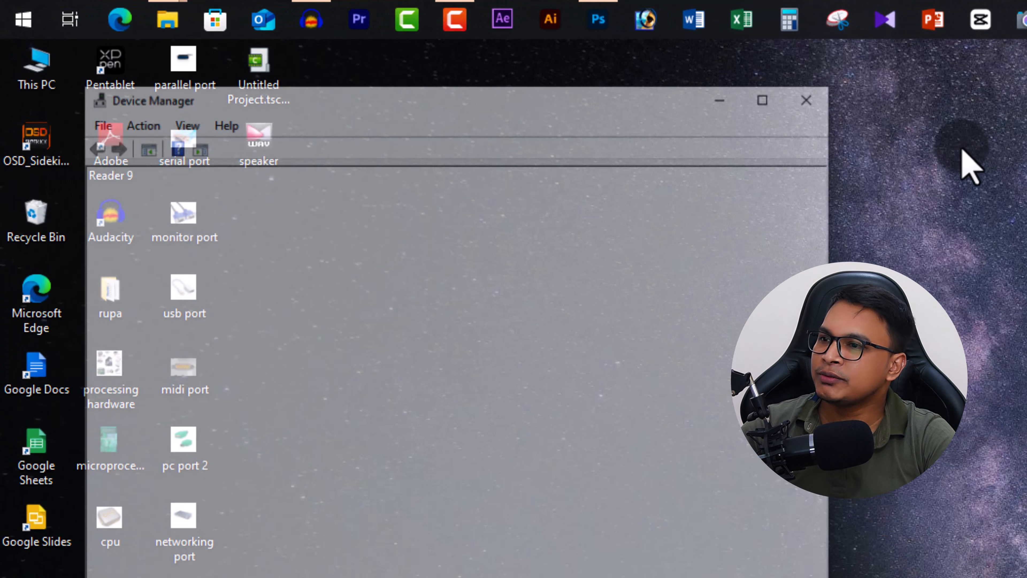
{"action": "left_click_drag", "start_coordinate": [617, 99], "coordinate": [1022, 77]}
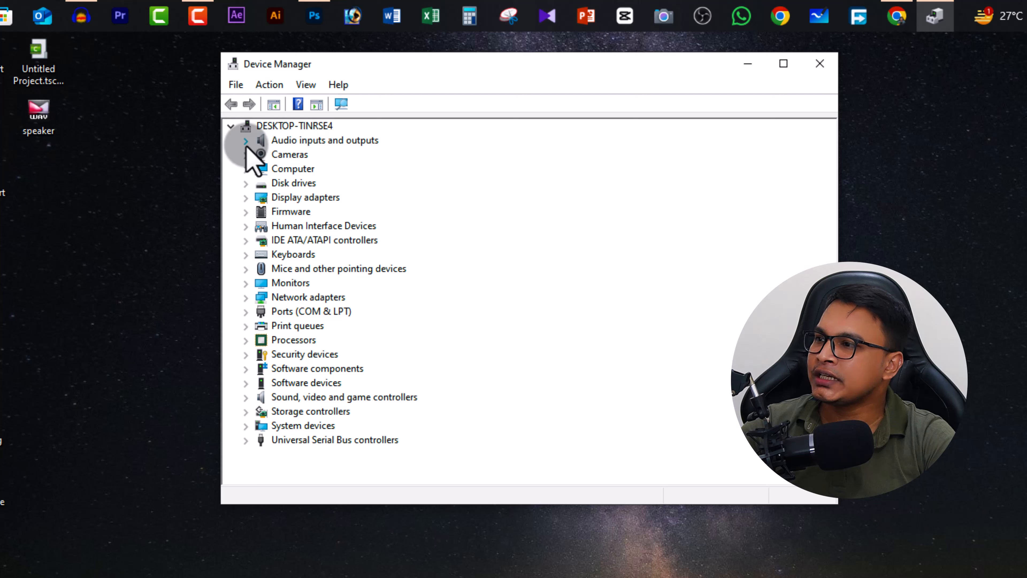
{"action": "left_click", "coordinate": [246, 142]}
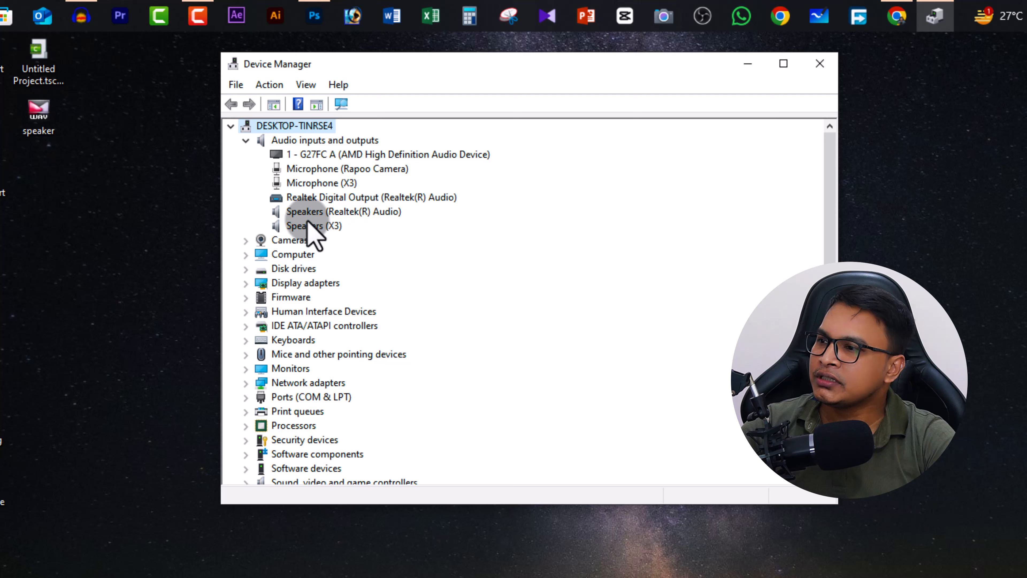
Step: Review the driver actions offered for Realtek Digital Output and Speakers (Realtek(R) Audio), dismissing each without applying any
{"action": "left_click", "coordinate": [320, 200]}
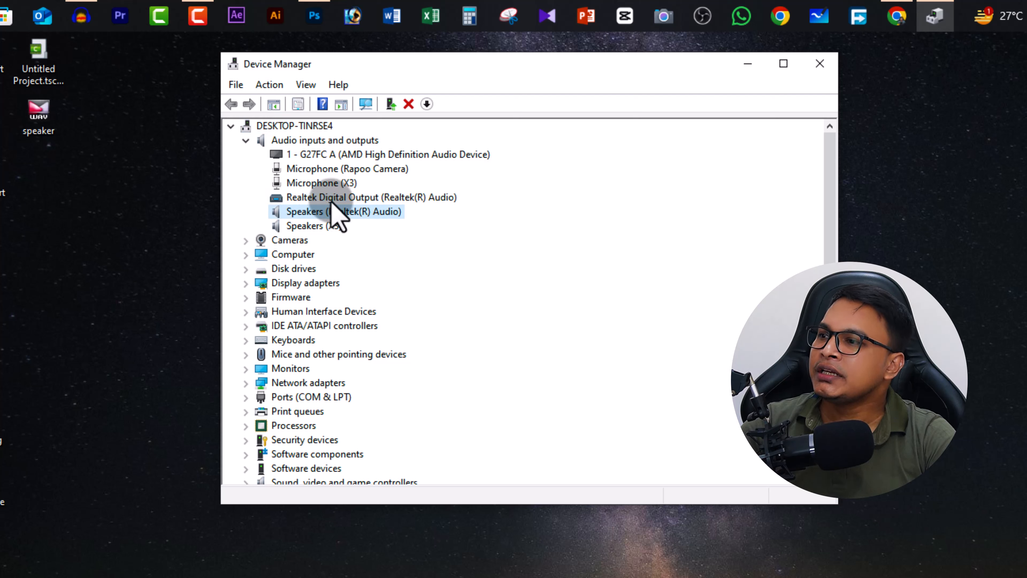
{"action": "right_click", "coordinate": [331, 202]}
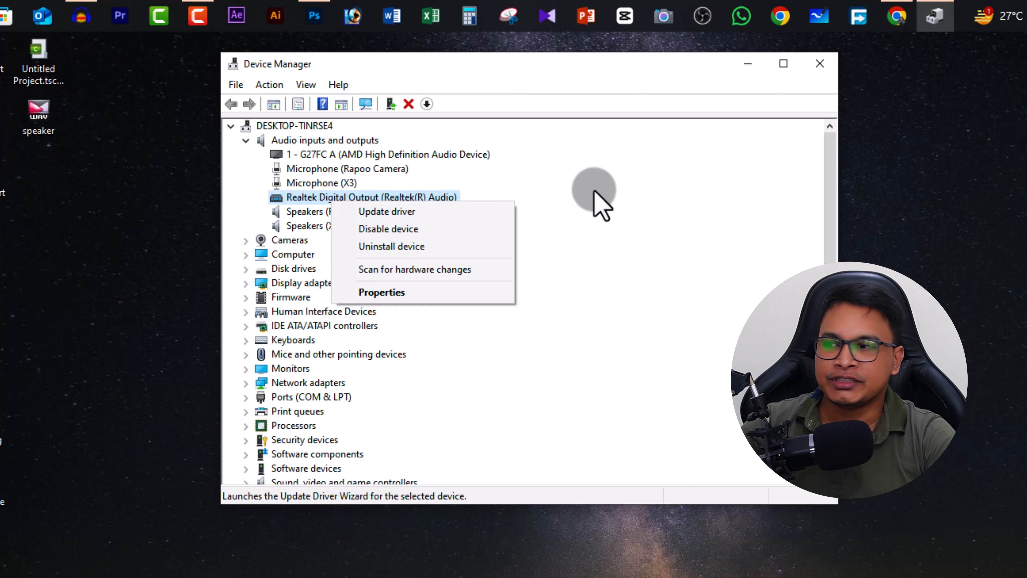
{"action": "left_click", "coordinate": [619, 200]}
{"action": "left_click", "coordinate": [331, 212]}
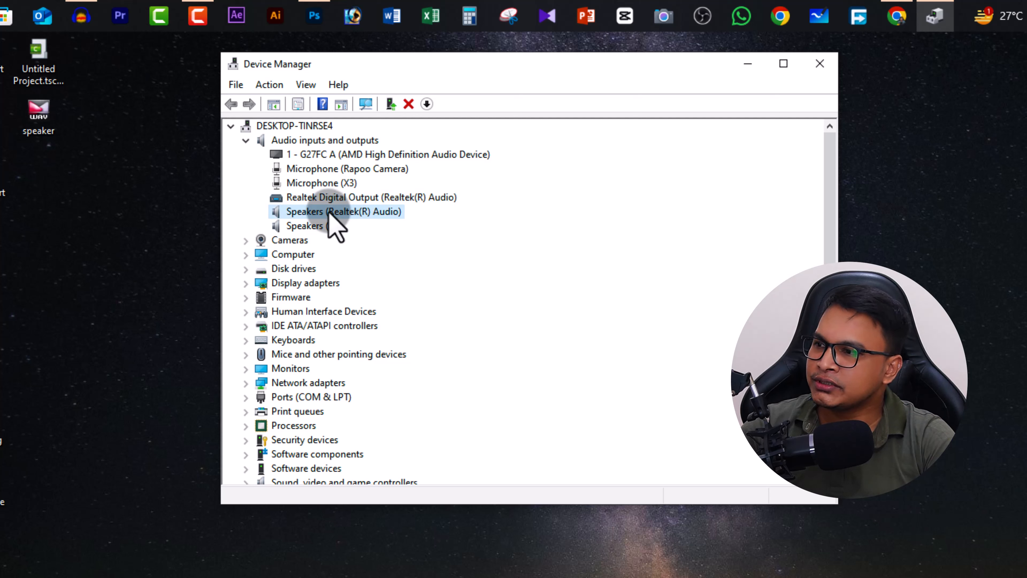
{"action": "right_click", "coordinate": [348, 213]}
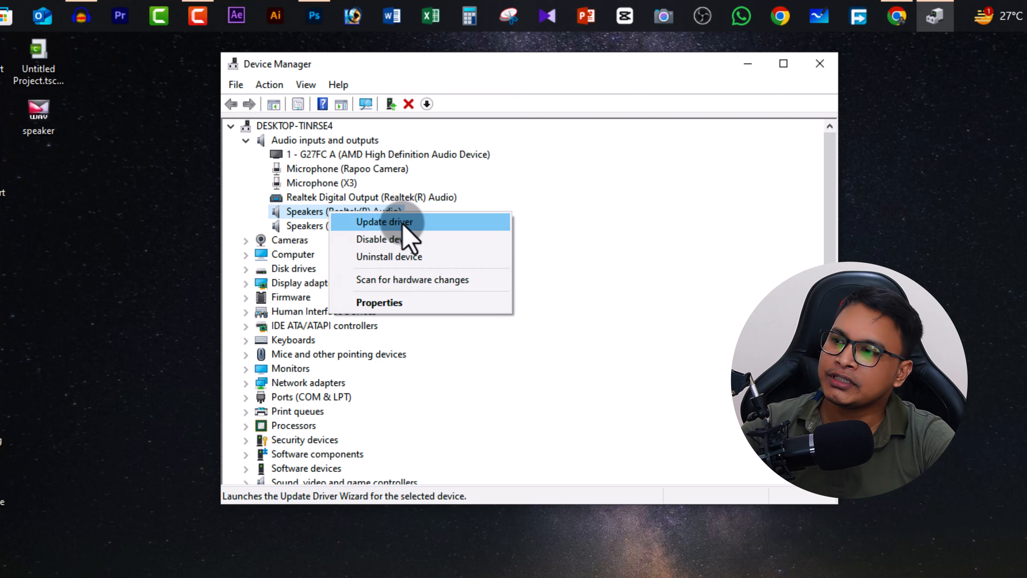
{"action": "left_click", "coordinate": [507, 200]}
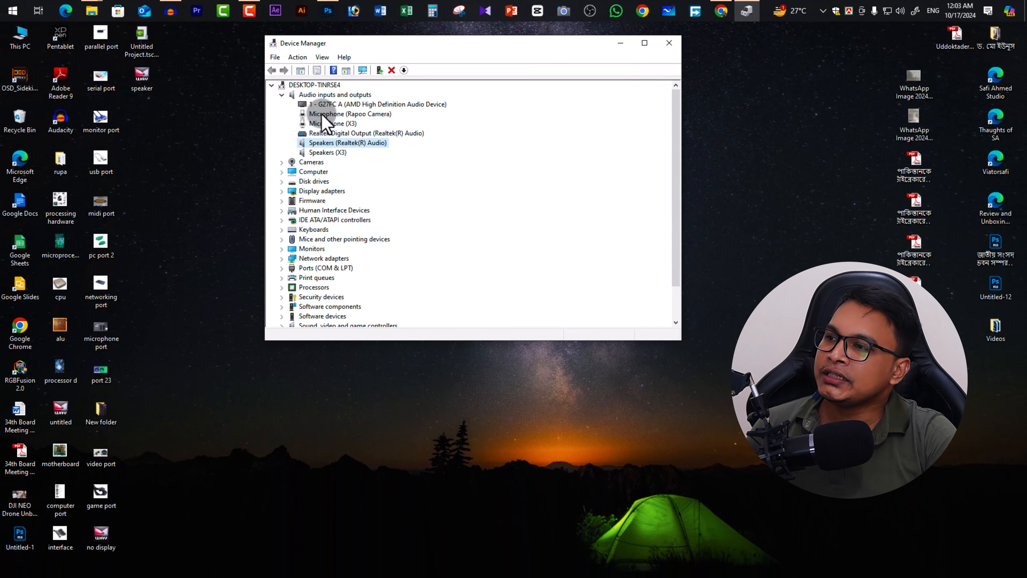
Step: Expand Sound, video and game controllers, show the driver actions for Realtek(R) Audio, and close Device Manager
{"action": "scroll", "coordinate": [356, 226], "scroll_direction": "down", "scroll_amount": 2}
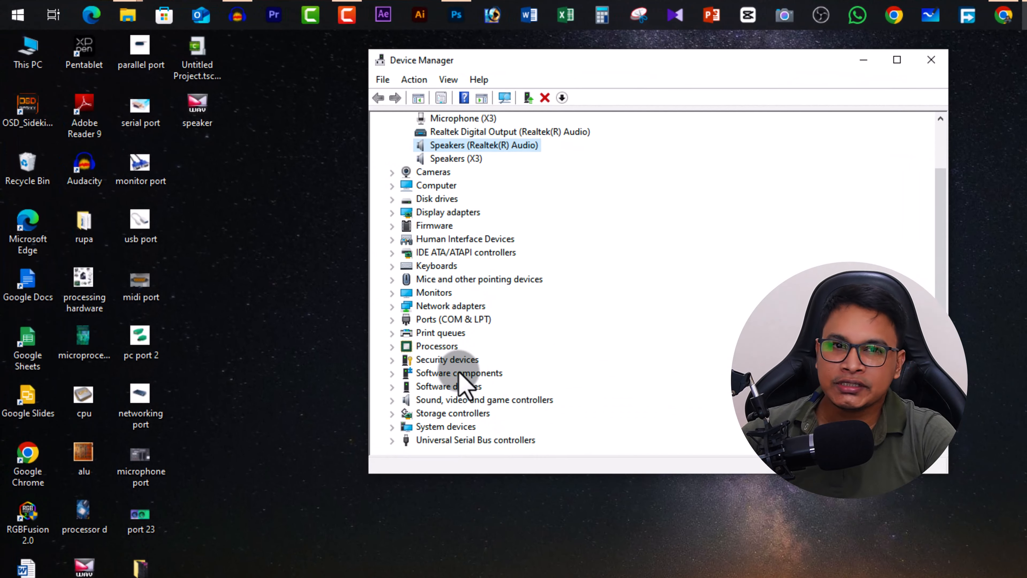
{"action": "left_click", "coordinate": [391, 400]}
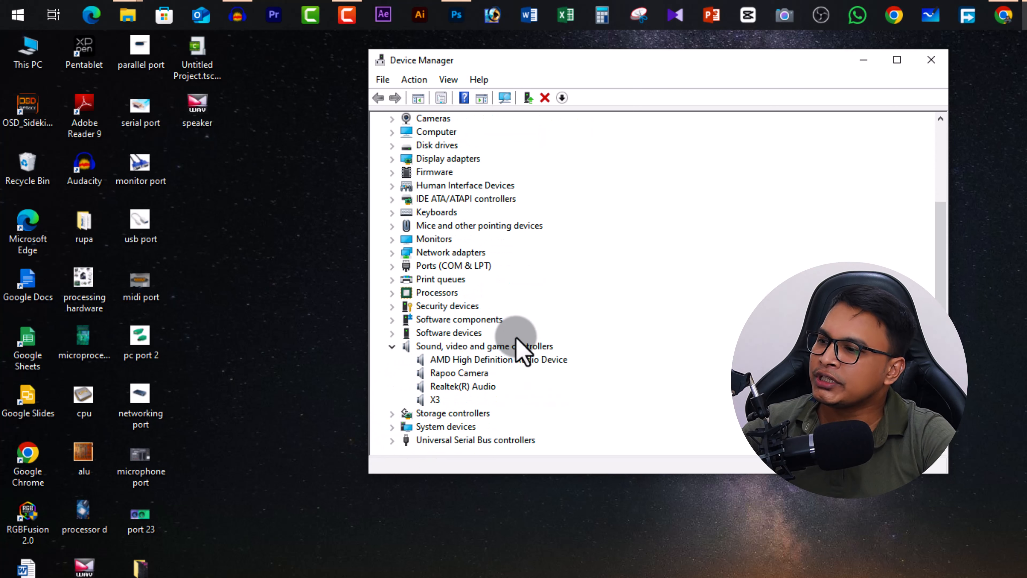
{"action": "left_click", "coordinate": [462, 388]}
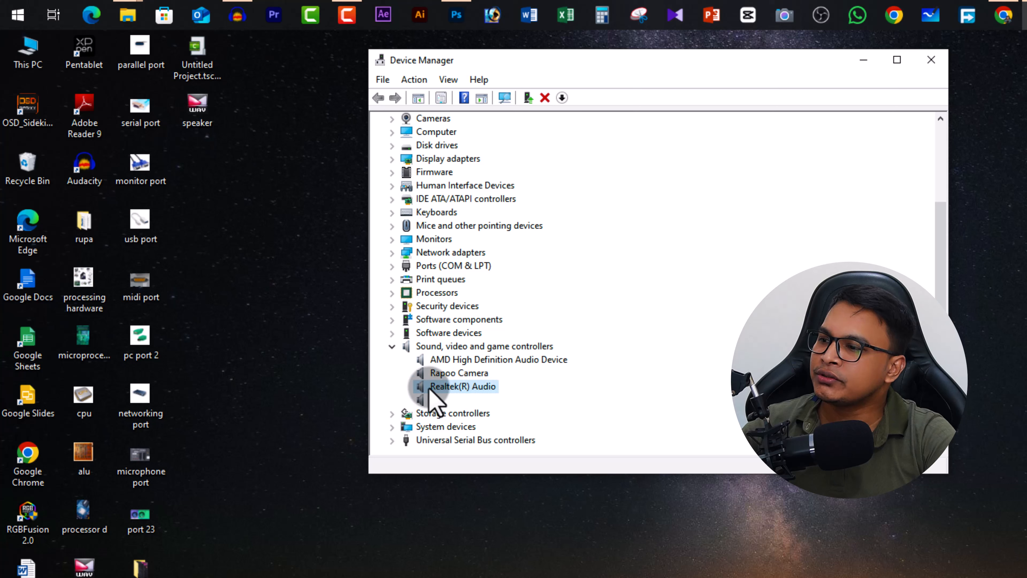
{"action": "right_click", "coordinate": [485, 389]}
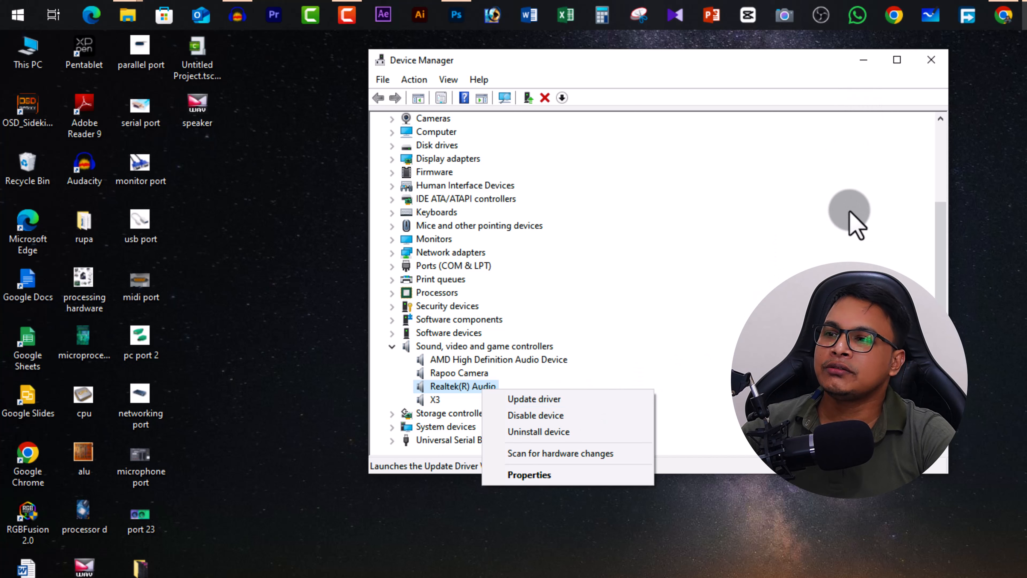
{"action": "left_click", "coordinate": [933, 62]}
{"action": "left_click", "coordinate": [932, 62]}
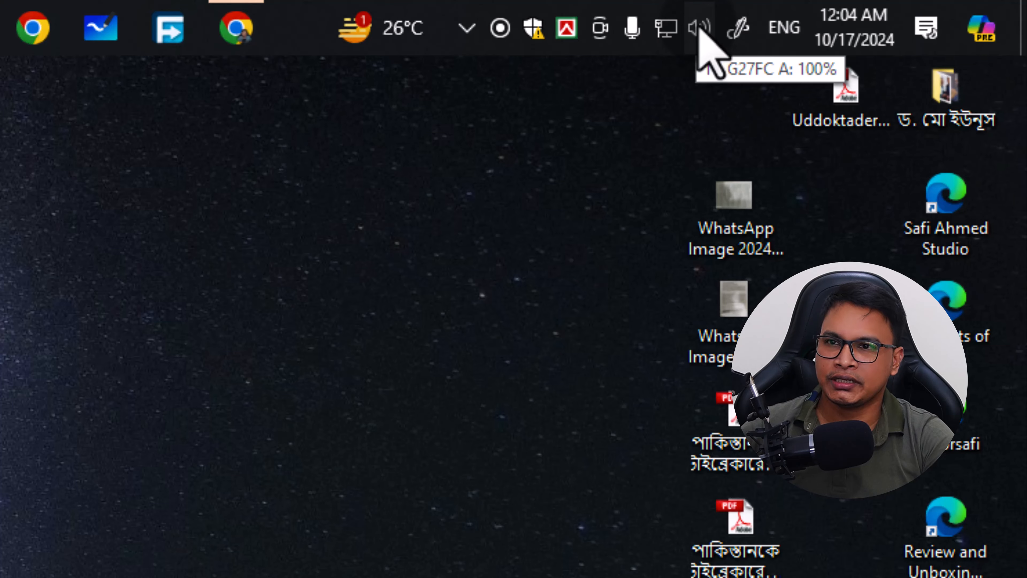
Step: Launch the Windows troubleshooter for sound problems, then narrow its window and reposition it near the middle of the desktop
{"action": "right_click", "coordinate": [699, 29]}
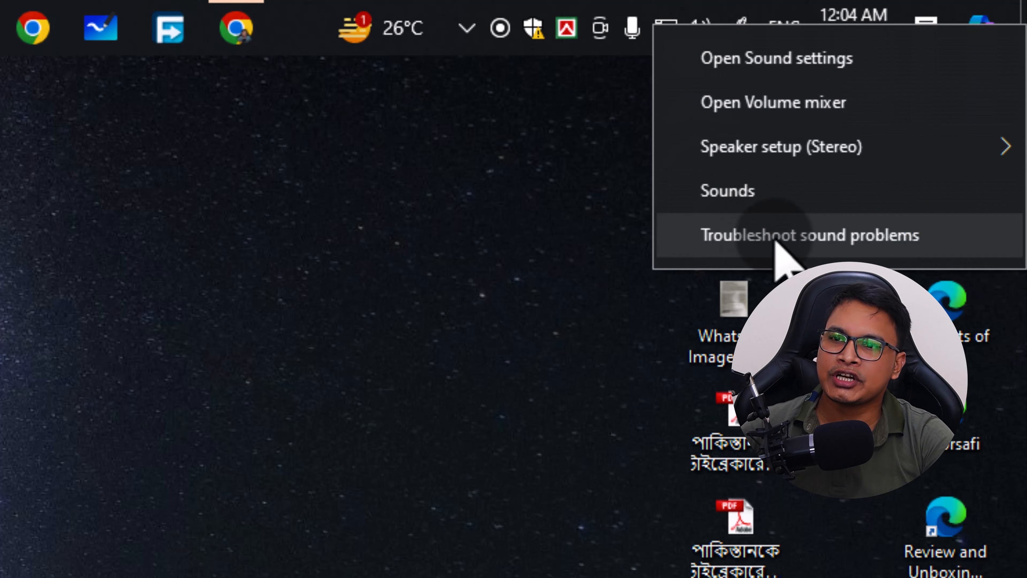
{"action": "left_click", "coordinate": [878, 237]}
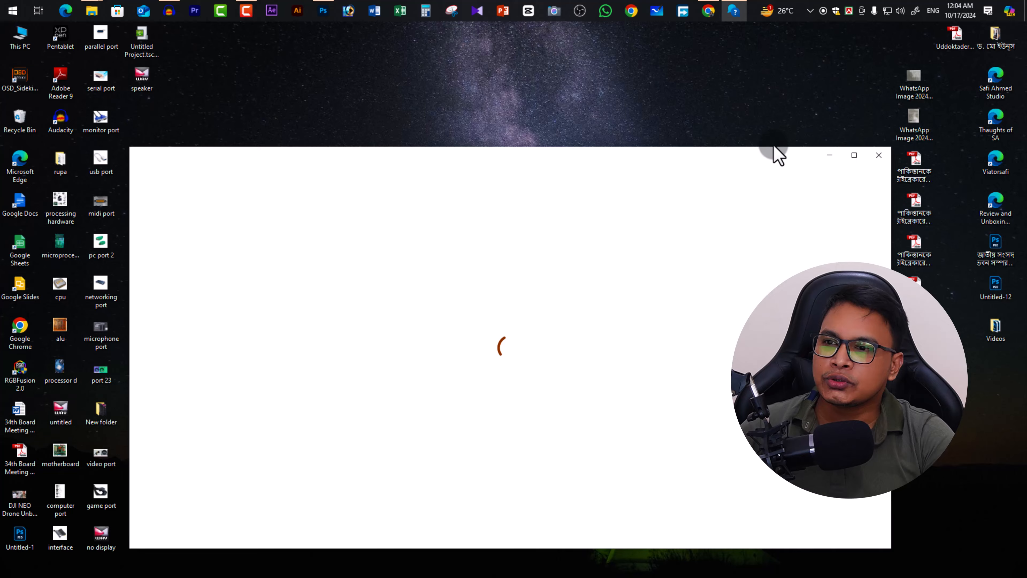
{"action": "left_click_drag", "start_coordinate": [742, 160], "coordinate": [766, 64]}
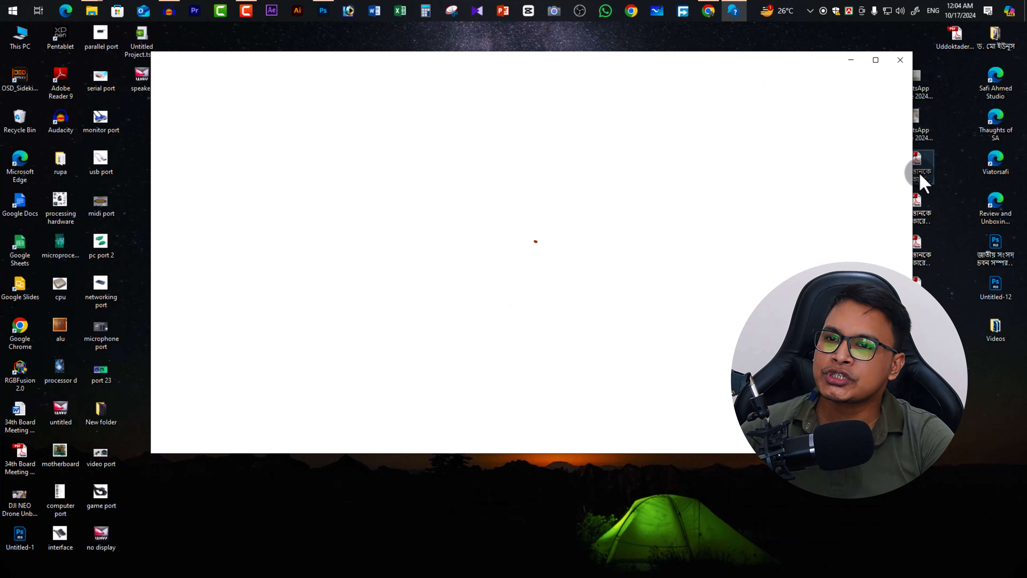
{"action": "left_click_drag", "start_coordinate": [913, 180], "coordinate": [608, 179]}
{"action": "left_click_drag", "start_coordinate": [519, 68], "coordinate": [654, 69]}
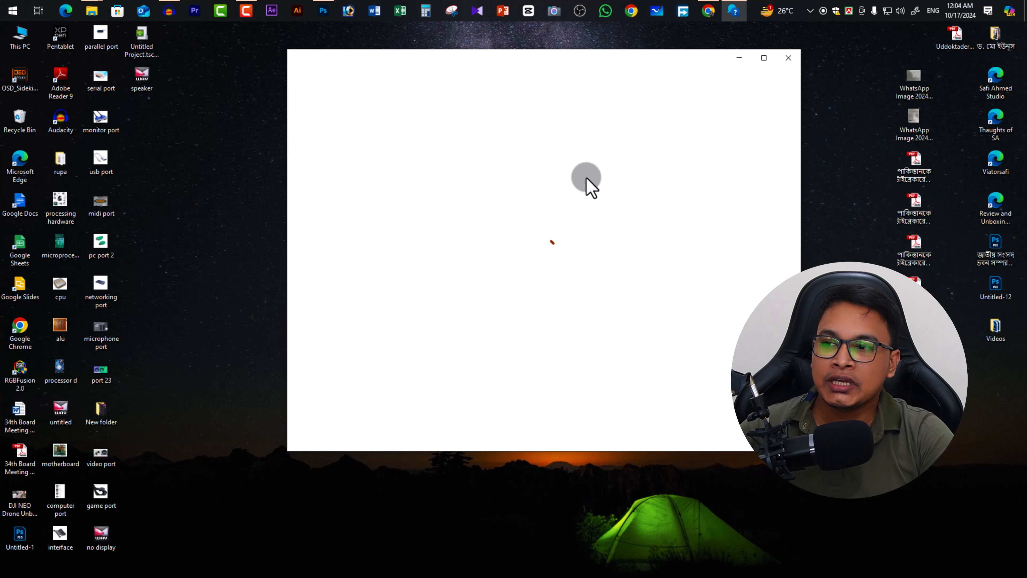
{"action": "left_click_drag", "start_coordinate": [622, 53], "coordinate": [622, 45]}
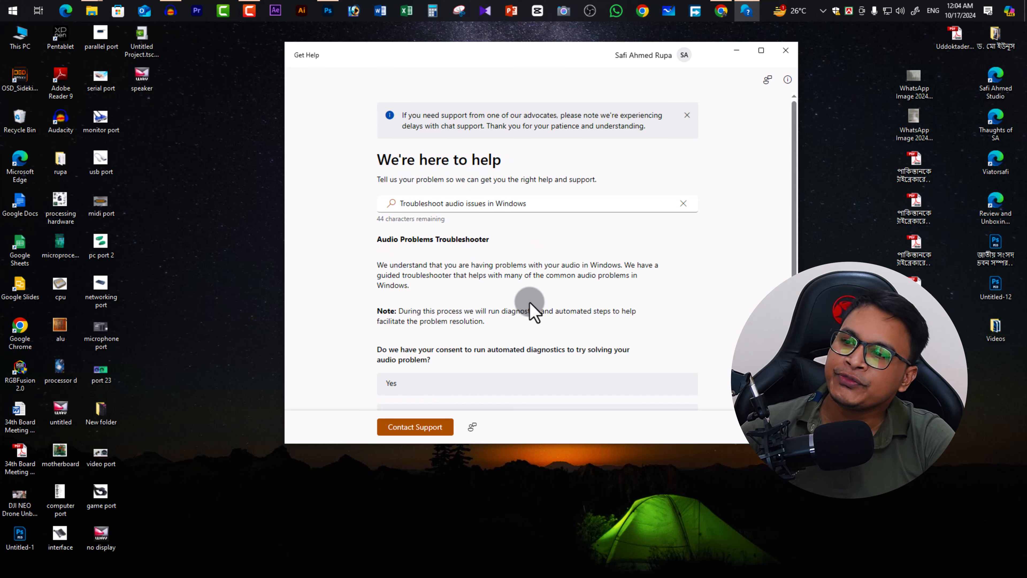
Step: Examine the Audio Problems Troubleshooter's diagnostics consent question and the More help articles, then close Get Help
{"action": "scroll", "coordinate": [507, 302], "scroll_direction": "down", "scroll_amount": 5}
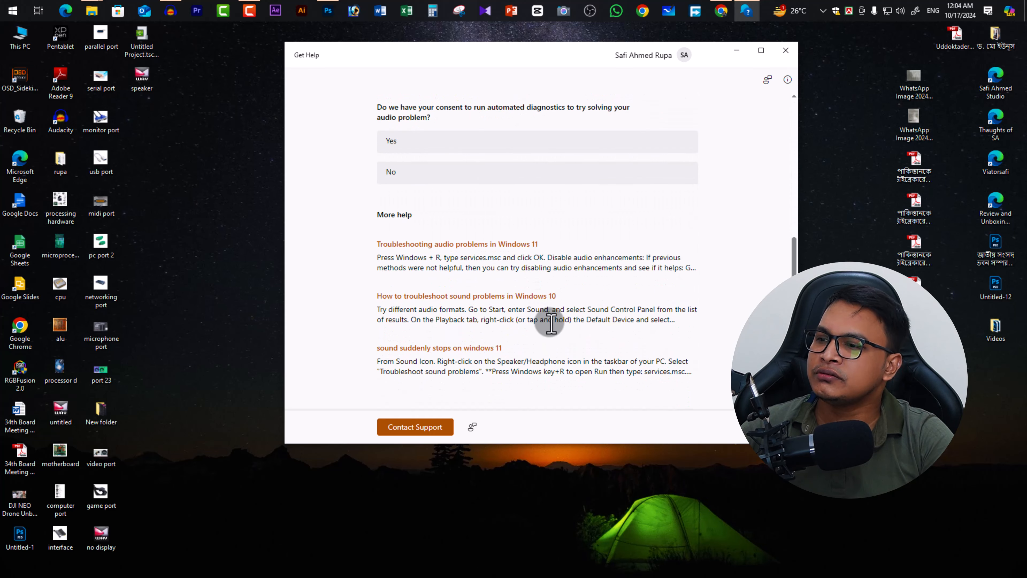
{"action": "scroll", "coordinate": [552, 307], "scroll_direction": "up", "scroll_amount": 2}
{"action": "scroll", "coordinate": [553, 308], "scroll_direction": "down", "scroll_amount": 2}
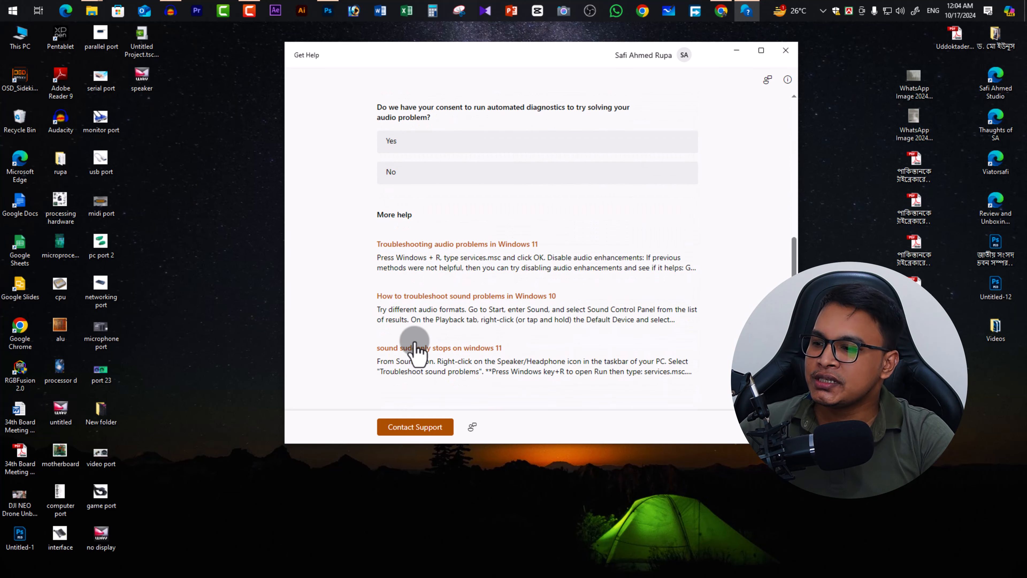
{"action": "scroll", "coordinate": [566, 341], "scroll_direction": "up", "scroll_amount": 5}
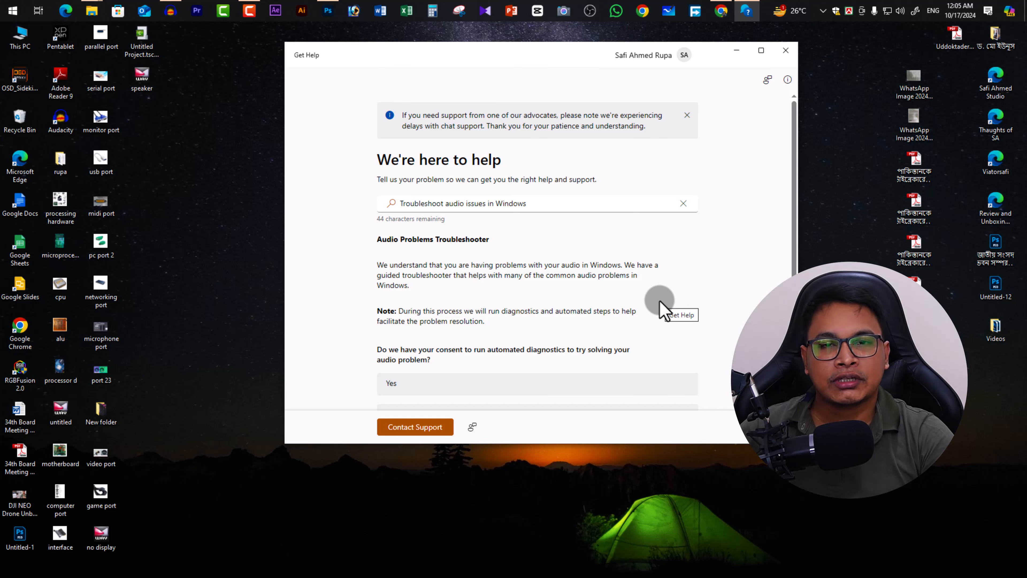
{"action": "left_click", "coordinate": [785, 50]}
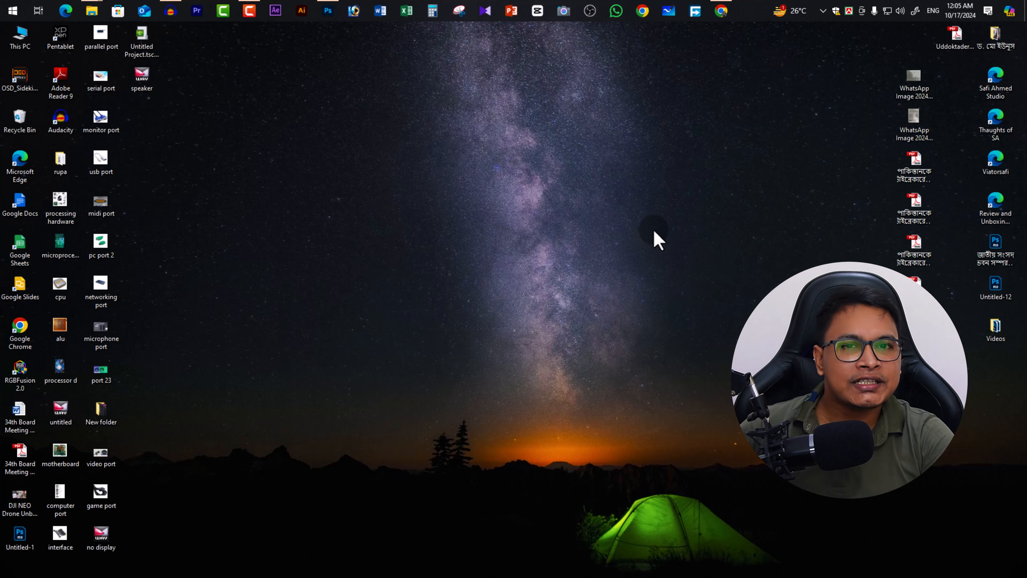